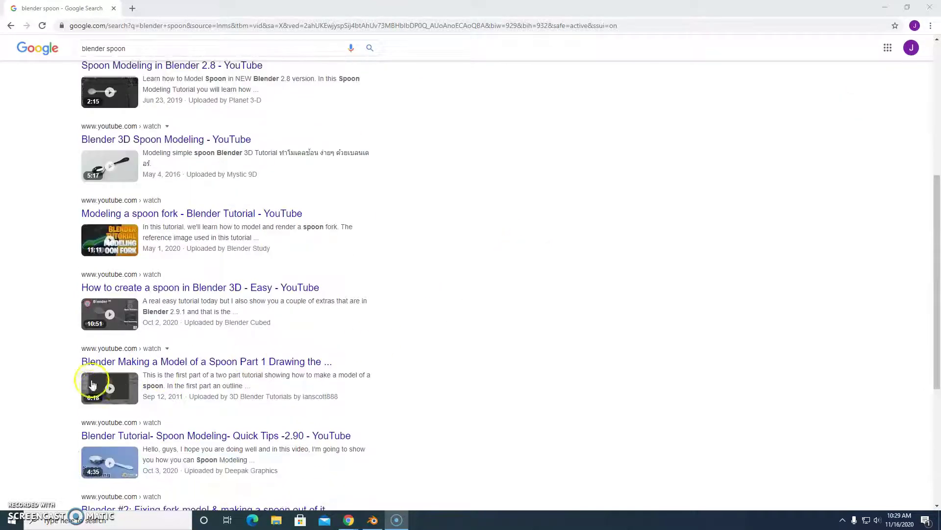
# Step: Open the "Blender Making a Model of a Spoon Part 1" video as reference and switch to Blender
pyautogui.click(124, 358)
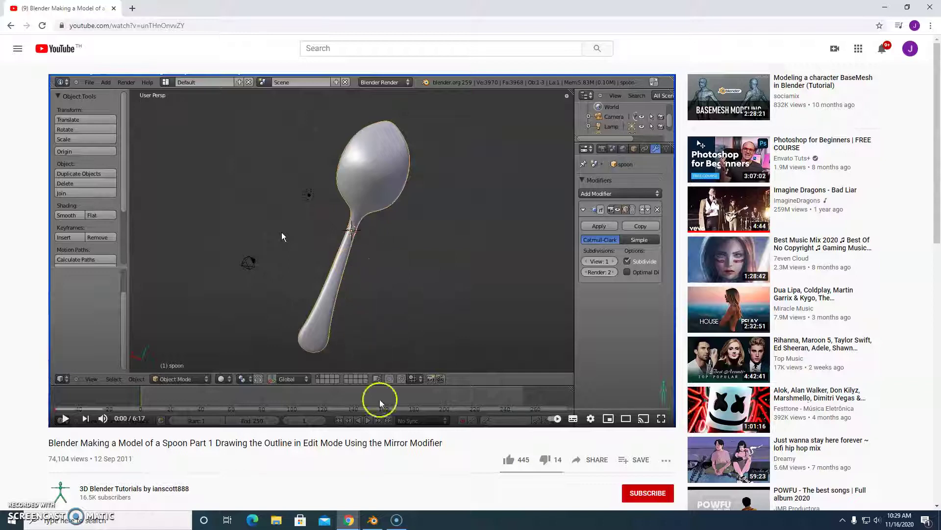
pyautogui.click(374, 521)
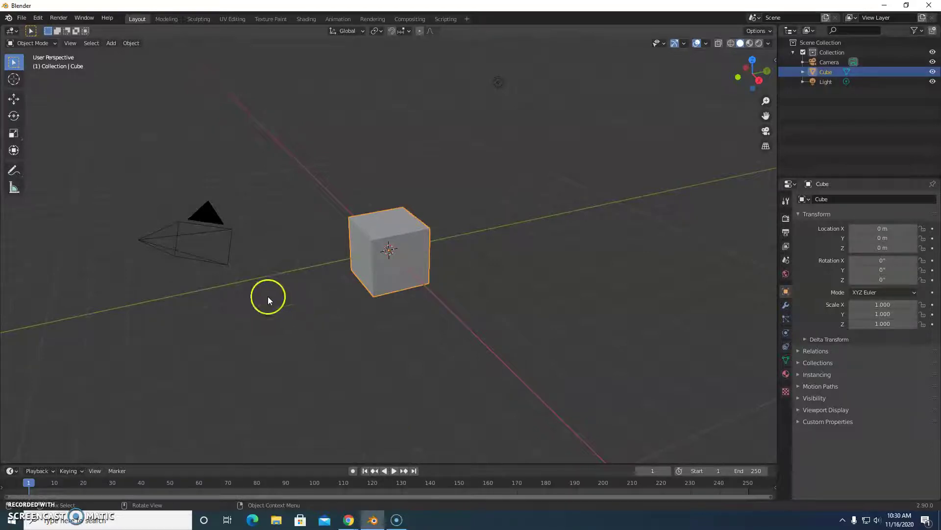
# Step: Put the default cube into Edit Mode and change the viewport from perspective to orthographic projection
pyautogui.click(39, 44)
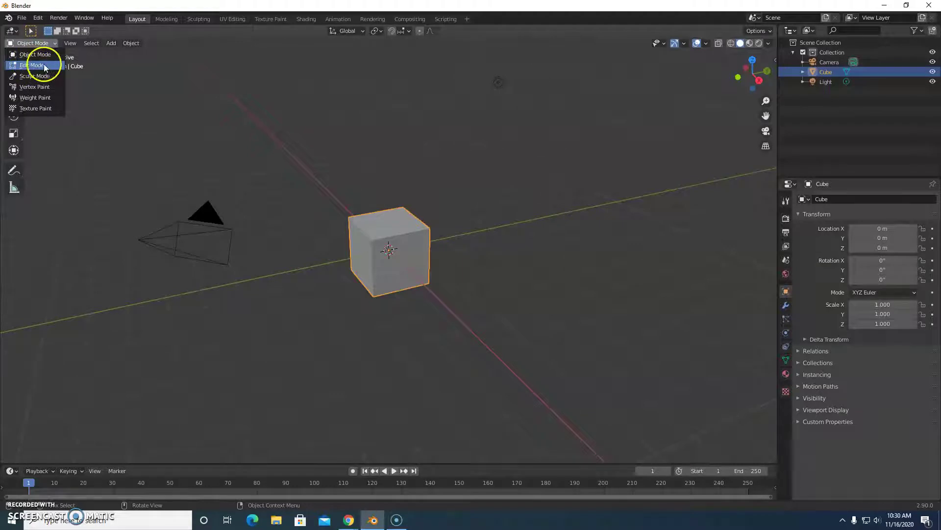
pyautogui.click(37, 65)
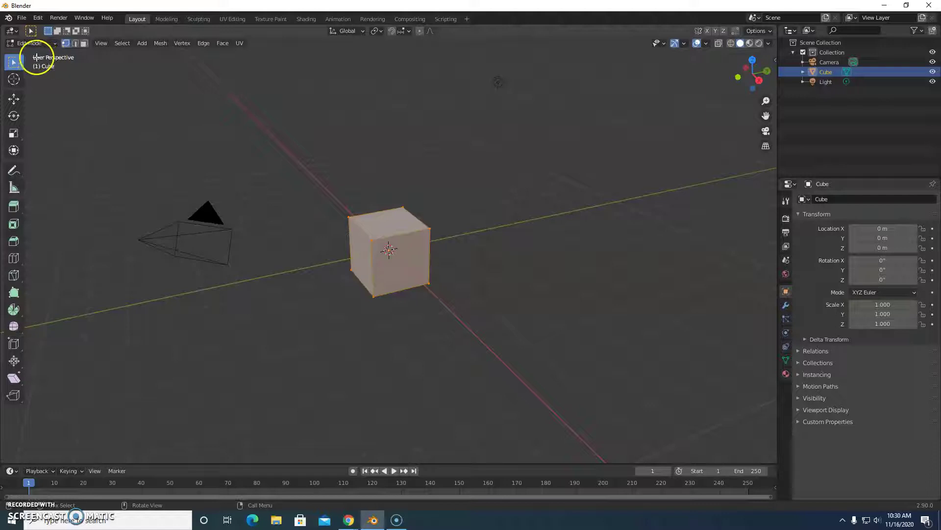
pyautogui.click(102, 44)
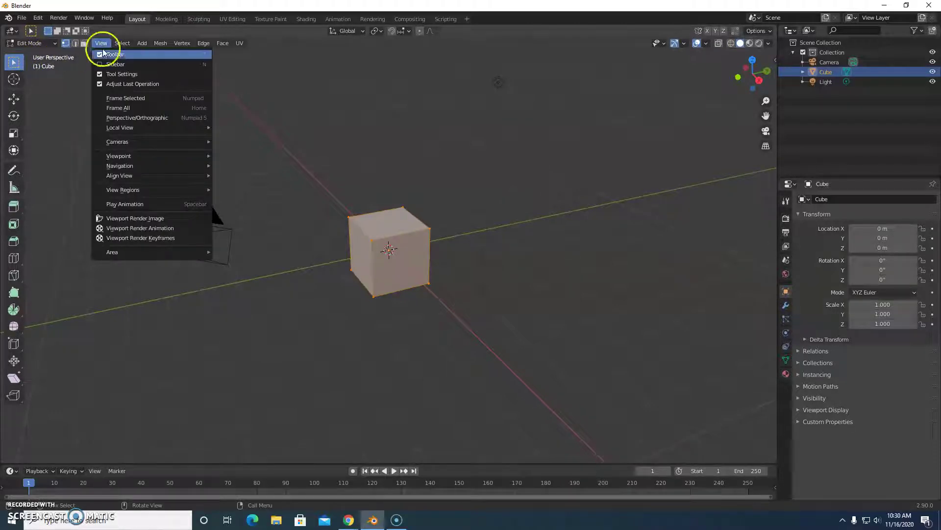
pyautogui.click(163, 118)
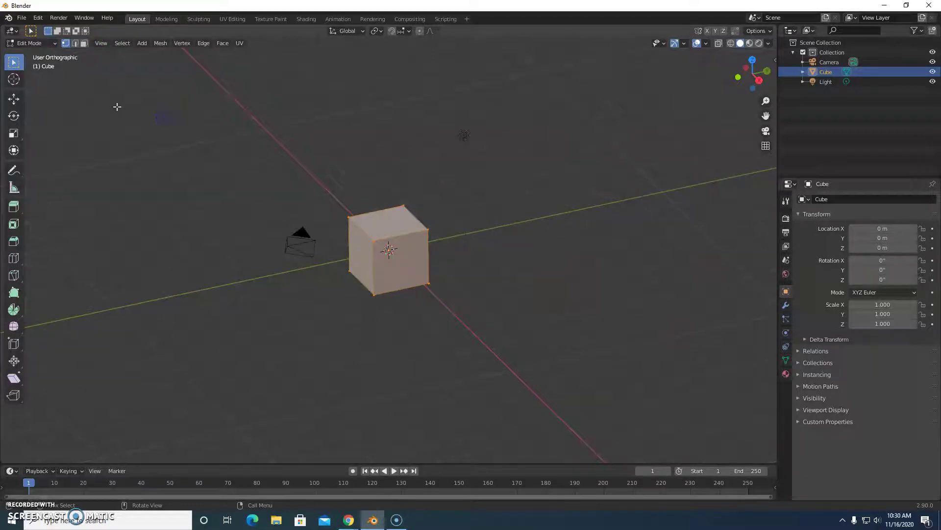
# Step: Show the cube from the Top viewpoint
pyautogui.click(101, 44)
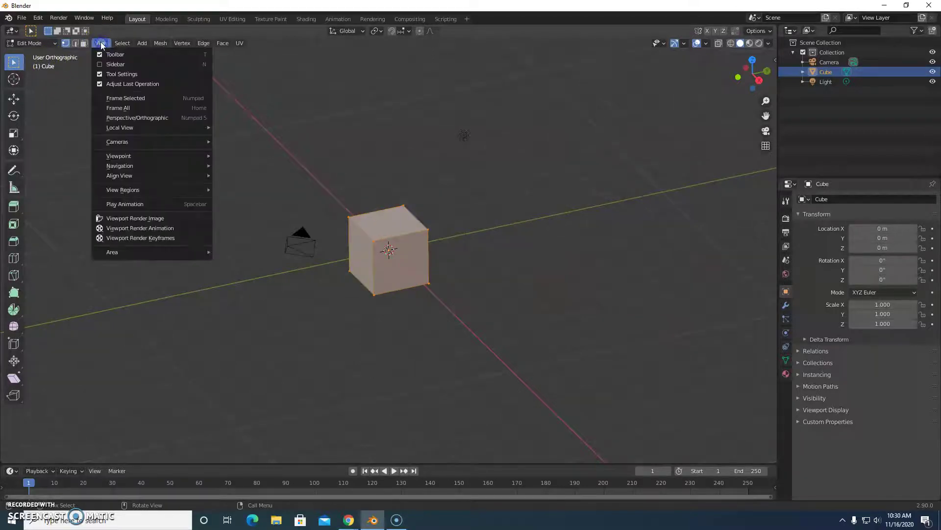
pyautogui.moveTo(125, 155)
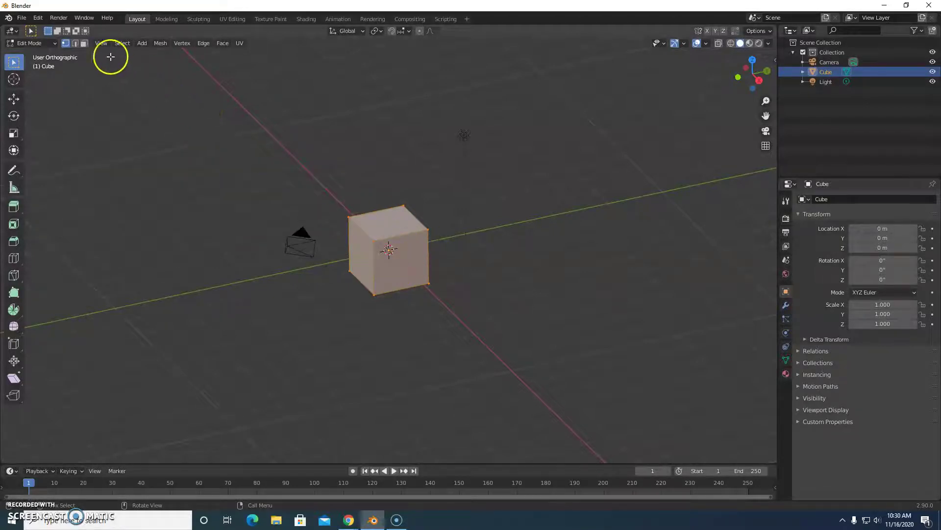
pyautogui.click(101, 43)
pyautogui.moveTo(116, 155)
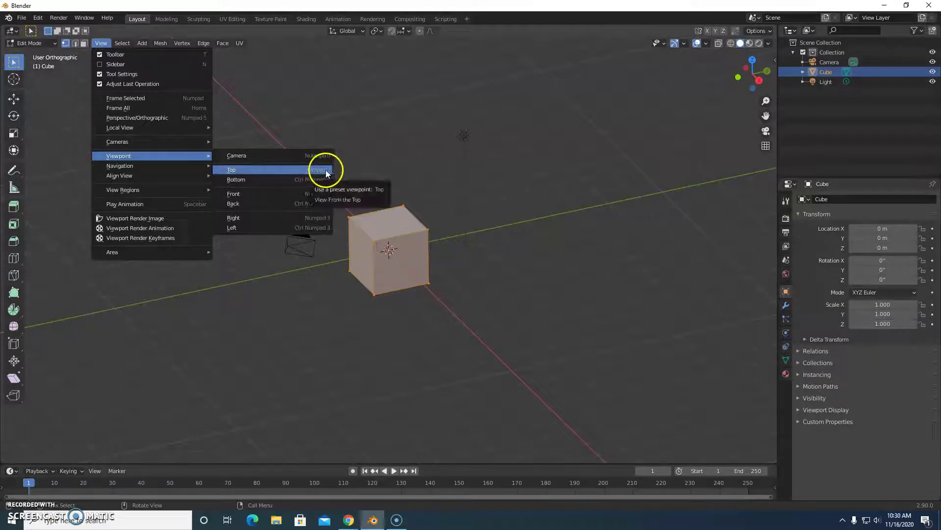
pyautogui.press('Escape')
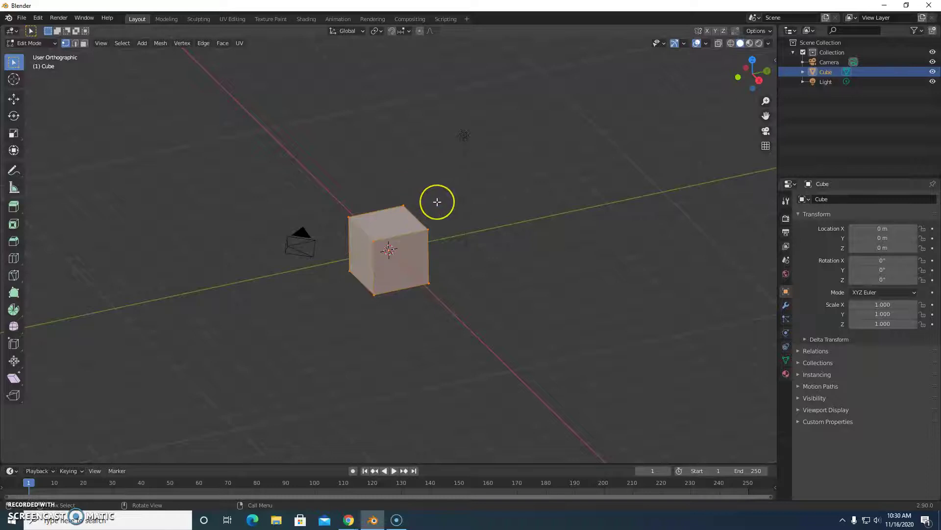
pyautogui.press('KP_7')
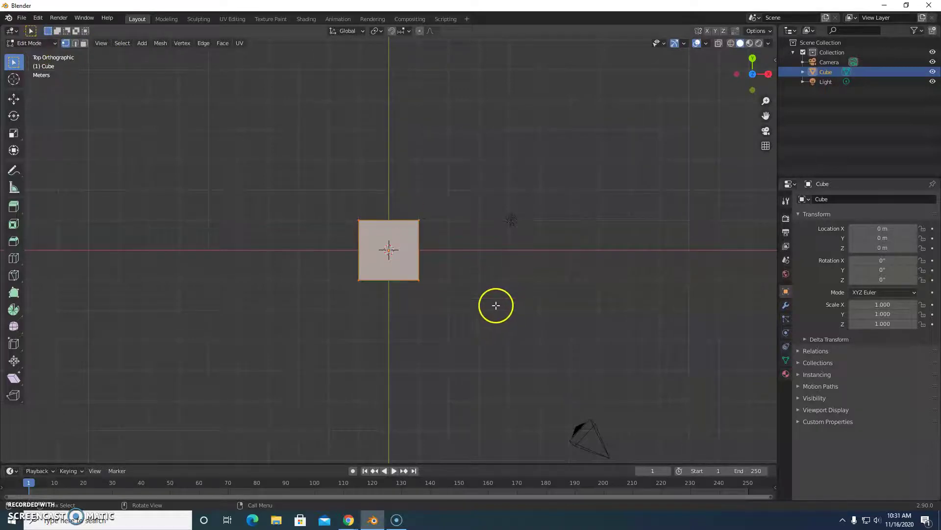
# Step: Delete all vertices of the cube to leave an empty mesh
pyautogui.click(486, 273)
pyautogui.press('a')
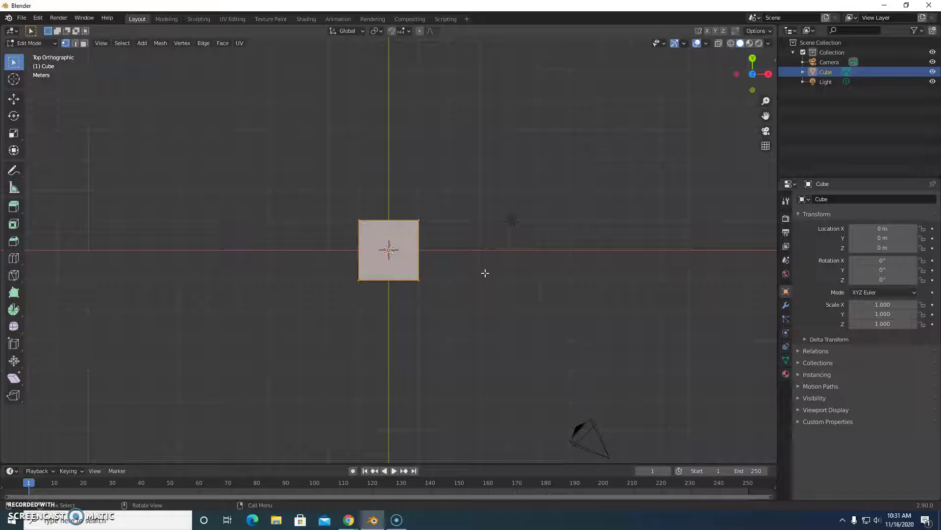
pyautogui.hotkey('alt', 'a')
pyautogui.click(505, 299)
pyautogui.press('a')
pyautogui.click(475, 271)
pyautogui.press('x')
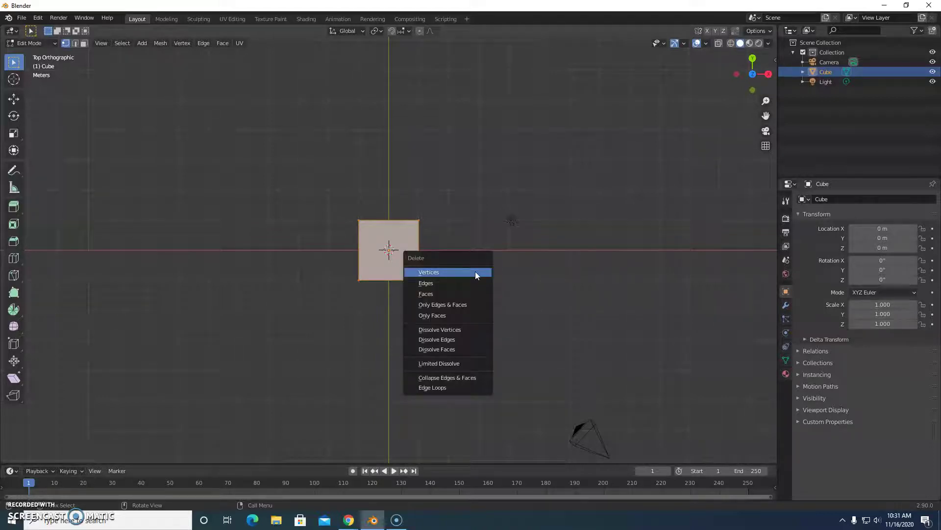
pyautogui.click(434, 271)
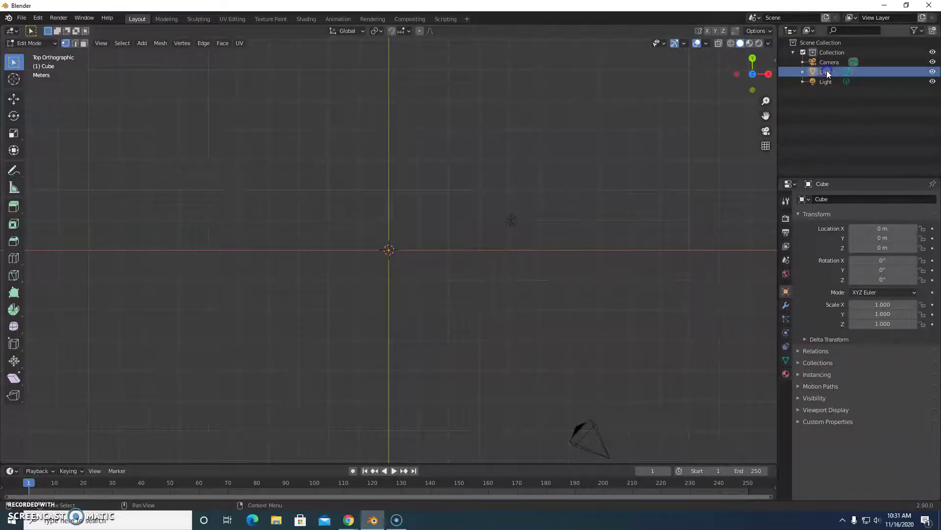
# Step: Rename the Cube object as spoon
pyautogui.doubleClick(848, 72)
pyautogui.press('BackSpace')
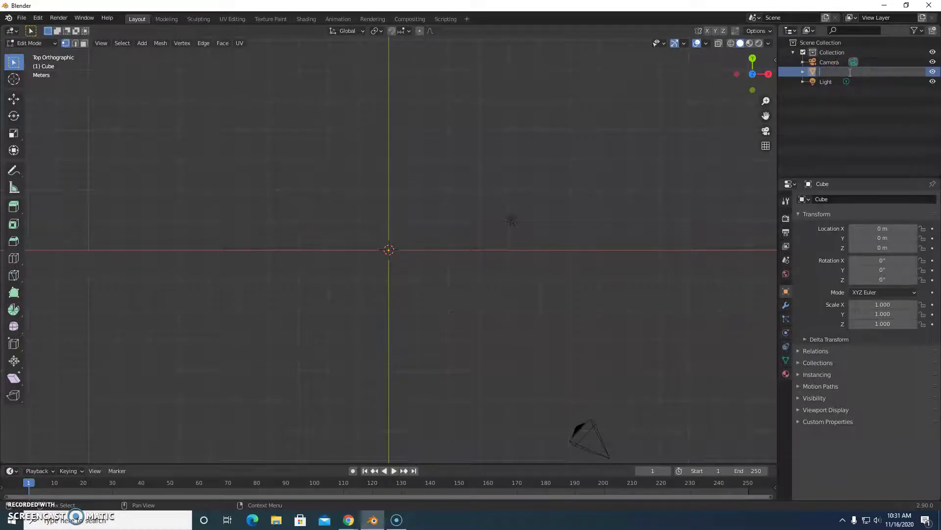
pyautogui.write('spoon')
pyautogui.press('Return')
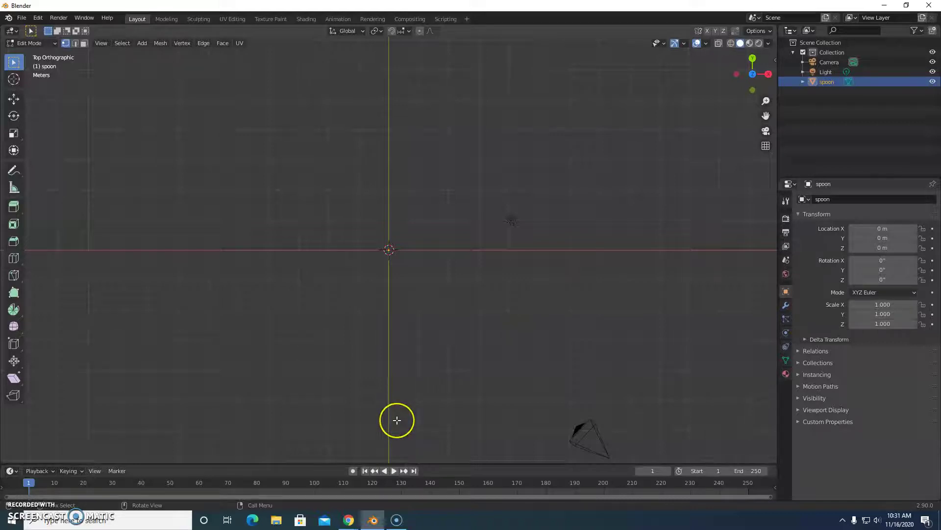
# Step: Extrude a chain of vertices outlining the right side of the spoon's small lower end and narrow neck, starting beside the Y axis
pyautogui.press('ctrl')
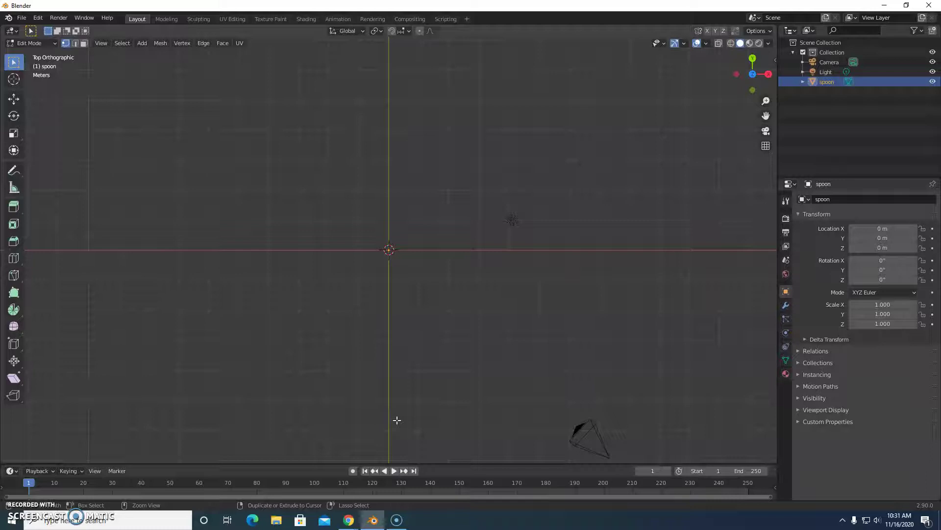
pyautogui.keyDown('ctrl'); pyautogui.click(415, 406); pyautogui.keyUp('ctrl')
pyautogui.keyDown('ctrl'); pyautogui.rightClick(415, 406); pyautogui.keyUp('ctrl')
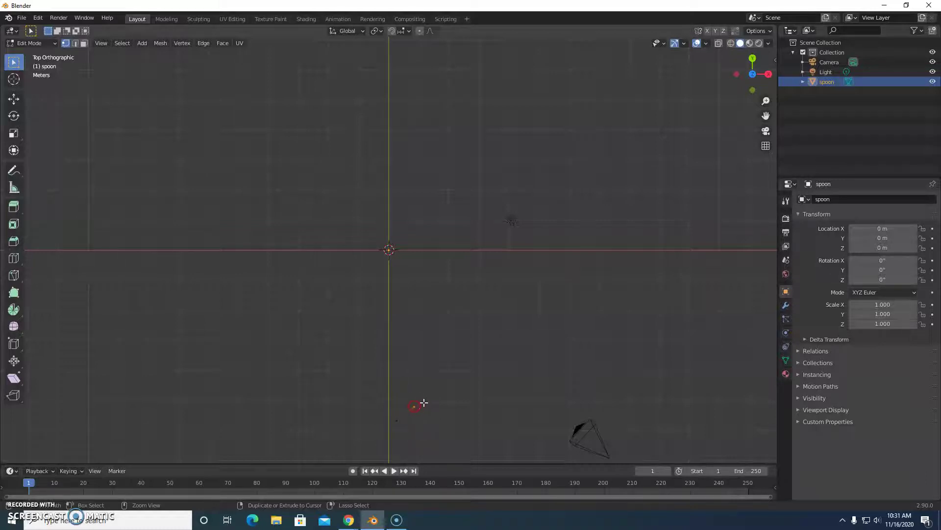
pyautogui.keyDown('ctrl'); pyautogui.rightClick(438, 382); pyautogui.keyUp('ctrl')
pyautogui.keyDown('ctrl'); pyautogui.rightClick(446, 349); pyautogui.keyUp('ctrl')
pyautogui.keyDown('ctrl'); pyautogui.rightClick(430, 294); pyautogui.keyUp('ctrl')
pyautogui.keyDown('ctrl'); pyautogui.rightClick(407, 235); pyautogui.keyUp('ctrl')
pyautogui.keyDown('ctrl'); pyautogui.rightClick(403, 214); pyautogui.keyUp('ctrl')
pyautogui.keyDown('ctrl'); pyautogui.rightClick(402, 190); pyautogui.keyUp('ctrl')
pyautogui.keyDown('ctrl'); pyautogui.rightClick(401, 184); pyautogui.keyUp('ctrl')
pyautogui.keyDown('ctrl'); pyautogui.rightClick(403, 142); pyautogui.keyUp('ctrl')
pyautogui.keyDown('ctrl'); pyautogui.rightClick(433, 91); pyautogui.keyUp('ctrl')
pyautogui.keyDown('ctrl'); pyautogui.rightClick(461, 64); pyautogui.keyUp('ctrl')
# Step: Continue the vertex chain around the right side of the large upper end to its tip on the Y axis
pyautogui.click(484, 110)
pyautogui.scroll(-5, 485, 112)
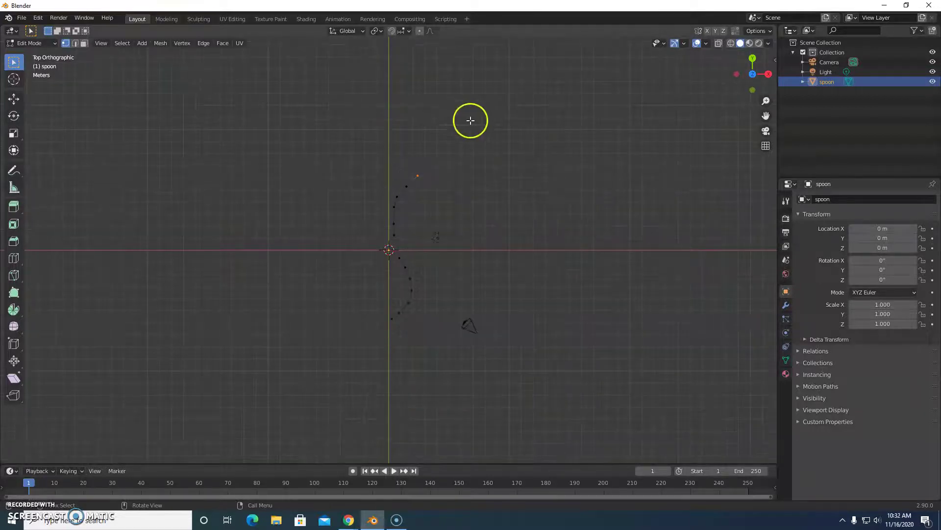
pyautogui.keyDown('ctrl'); pyautogui.rightClick(429, 152); pyautogui.keyUp('ctrl')
pyautogui.keyDown('ctrl'); pyautogui.rightClick(436, 123); pyautogui.keyUp('ctrl')
pyautogui.keyDown('ctrl'); pyautogui.rightClick(419, 73); pyautogui.keyUp('ctrl')
pyautogui.keyDown('ctrl'); pyautogui.rightClick(400, 59); pyautogui.keyUp('ctrl')
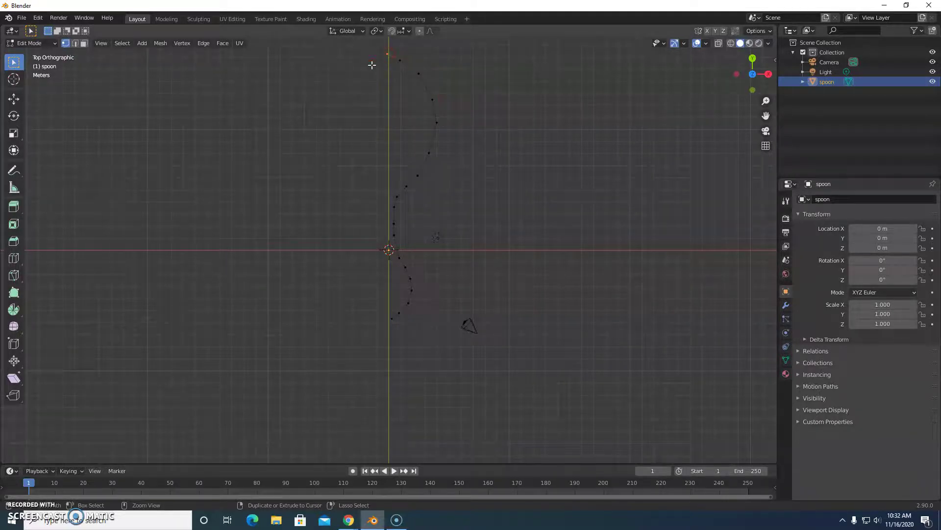
# Step: Extrude vertices down the outline's left side to the bottom, undoing the misplaced point on the large end and placing it further inward
pyautogui.keyDown('ctrl'); pyautogui.rightClick(348, 102); pyautogui.keyUp('ctrl')
pyautogui.keyDown('ctrl'); pyautogui.rightClick(341, 146); pyautogui.keyUp('ctrl')
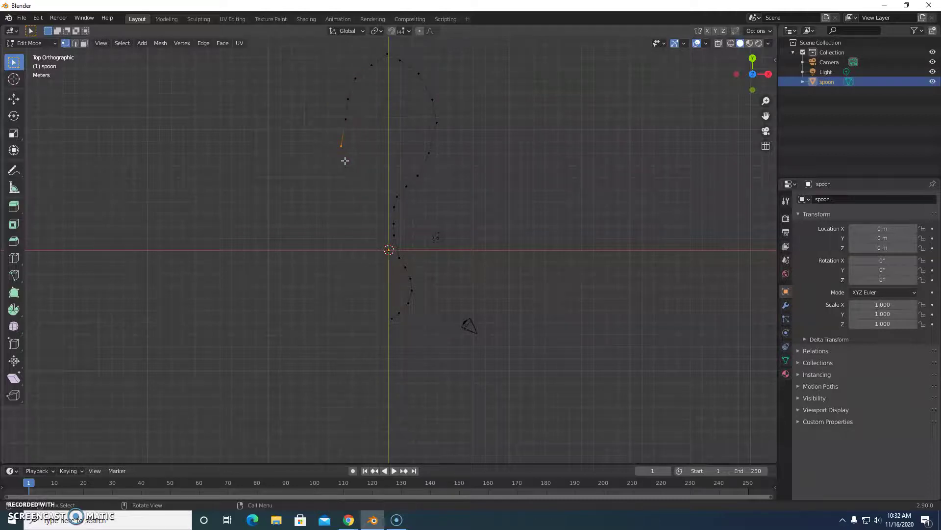
pyautogui.hotkey('ctrl', 'z')
pyautogui.click(346, 151)
pyautogui.keyDown('ctrl'); pyautogui.rightClick(349, 151); pyautogui.keyUp('ctrl')
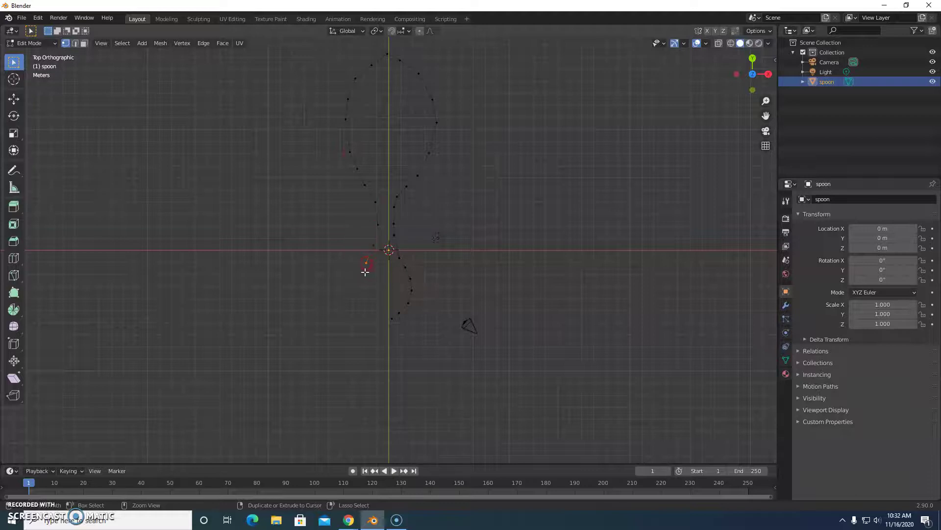
pyautogui.keyDown('ctrl'); pyautogui.rightClick(383, 319); pyautogui.keyUp('ctrl')
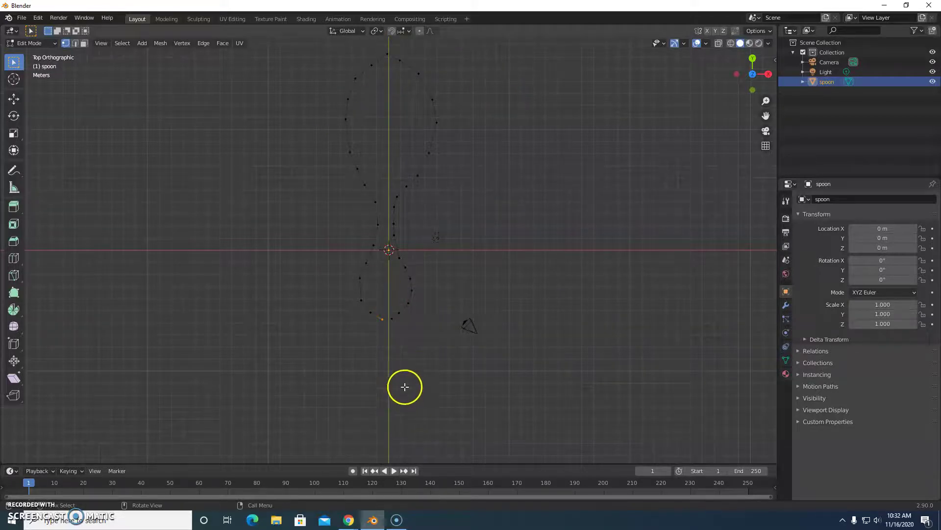
# Step: Select all vertices to examine the complete spoon outline, and clear the selection
pyautogui.press('a')
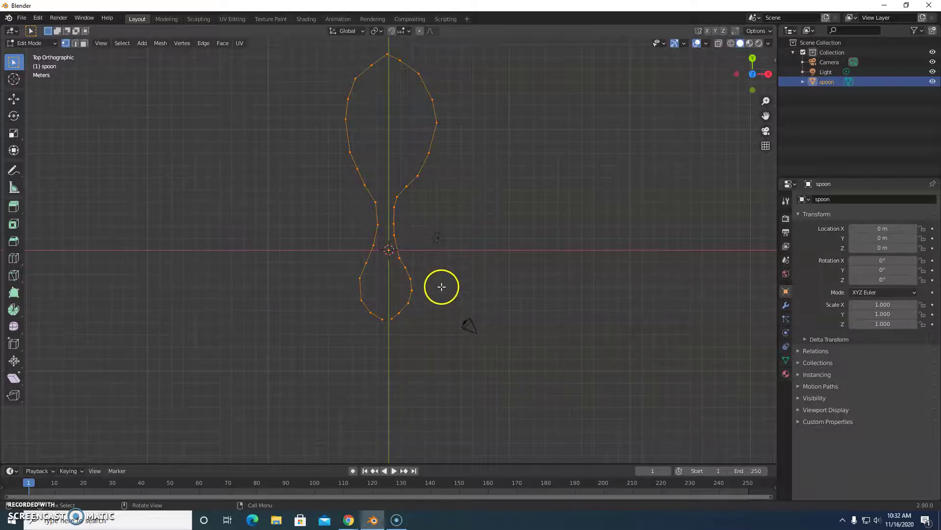
pyautogui.click(333, 299)
pyautogui.rightClick(333, 299)
pyautogui.press('Escape')
pyautogui.click(347, 286)
# Step: Box-select the two open end vertices at the outline's bottom and merge them At Center
pyautogui.scroll(3, 373, 323)
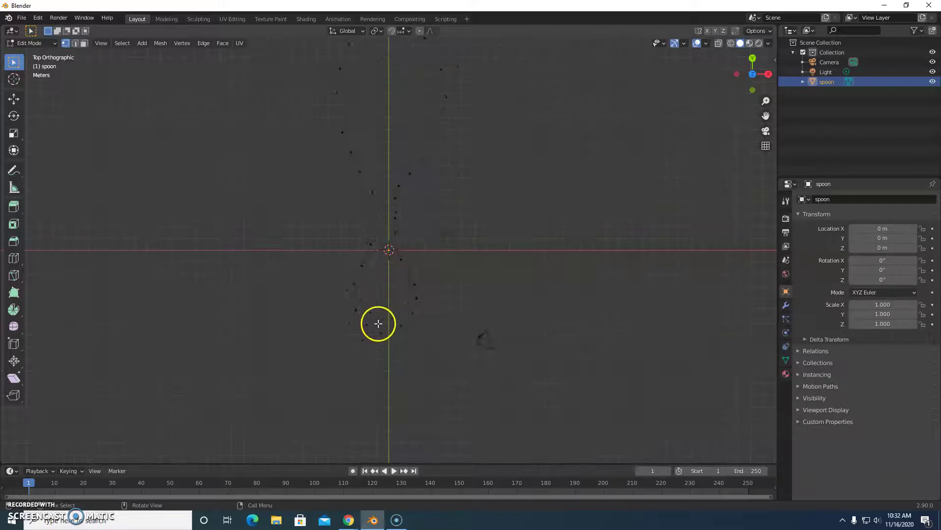
pyautogui.scroll(2, 387, 349)
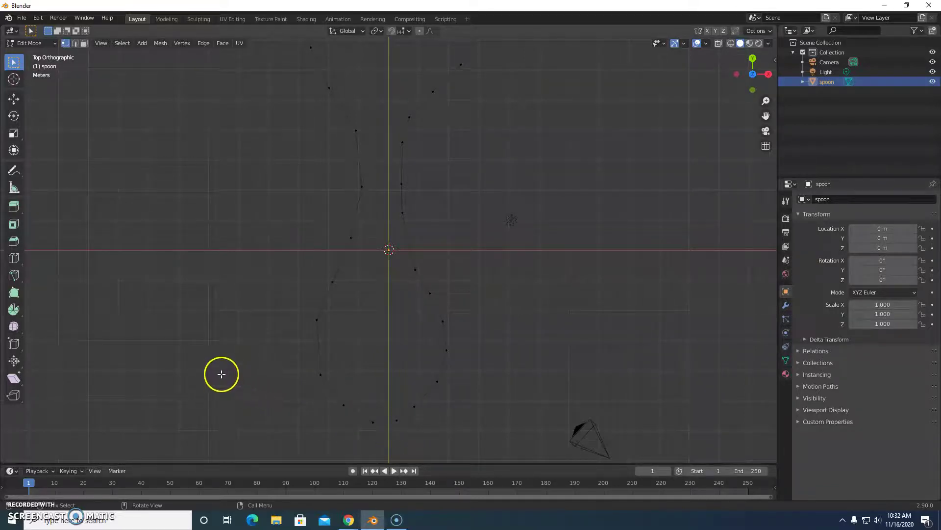
pyautogui.press('b')
pyautogui.moveTo(365, 416); pyautogui.dragTo(399, 426)
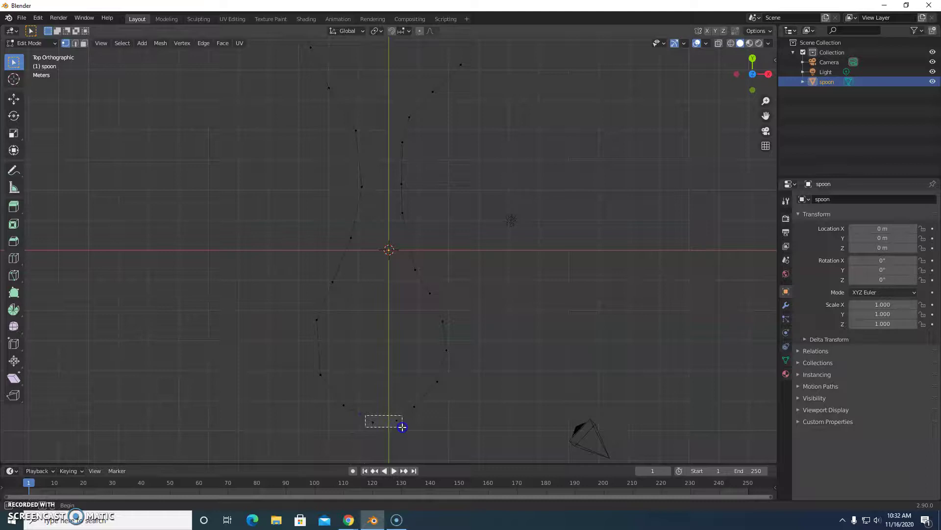
pyautogui.moveTo(403, 427); pyautogui.dragTo(402, 427)
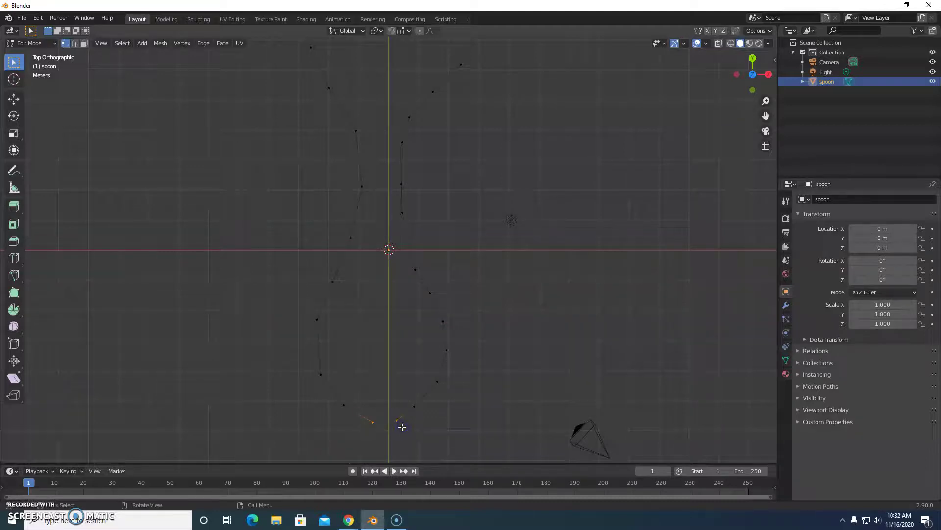
pyautogui.rightClick(396, 421)
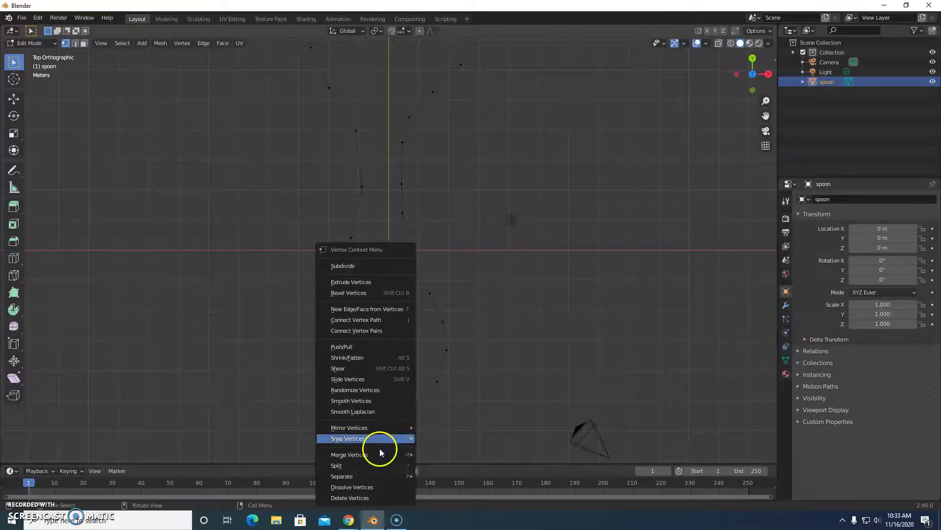
pyautogui.moveTo(368, 455)
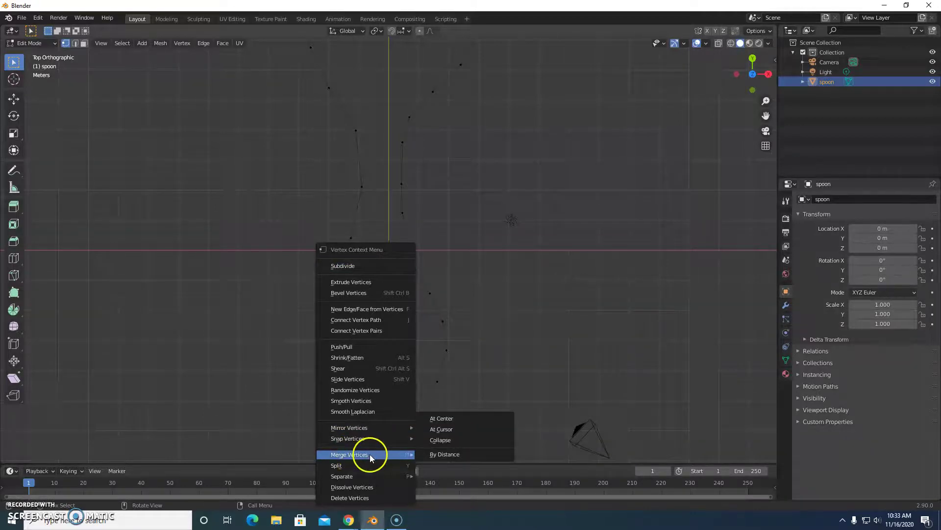
pyautogui.moveTo(407, 453)
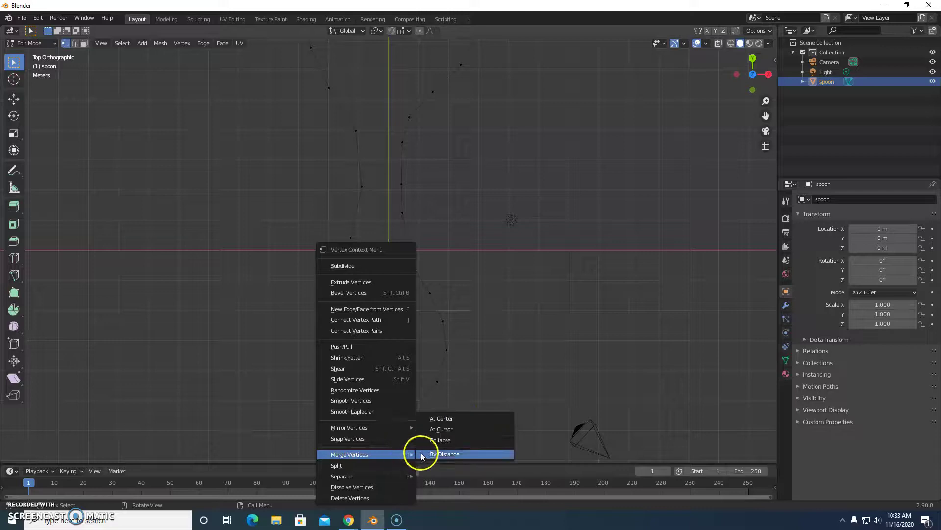
pyautogui.click(454, 419)
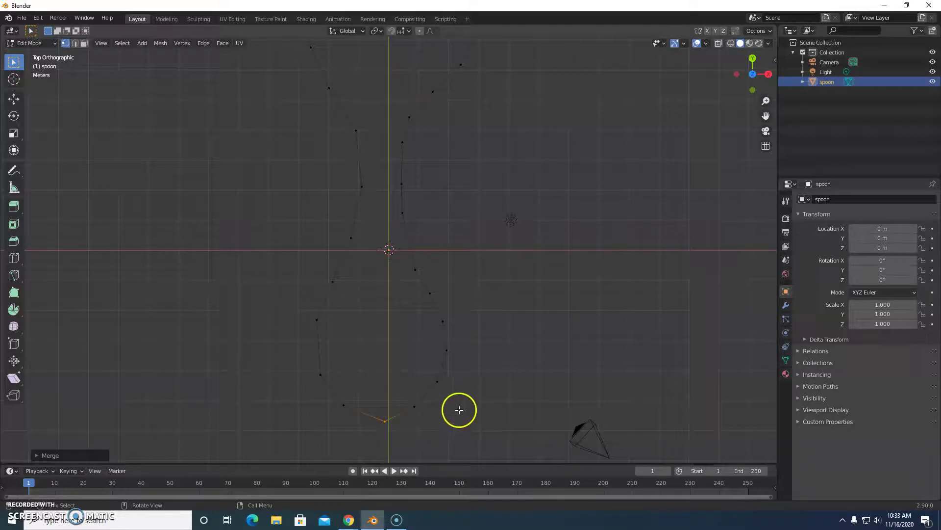
# Step: Select the whole mesh to check that the outline's lower end is closed, and deselect everything
pyautogui.press('a')
pyautogui.click(454, 273)
pyautogui.press('a')
pyautogui.hotkey('alt', 'a')
pyautogui.press('a')
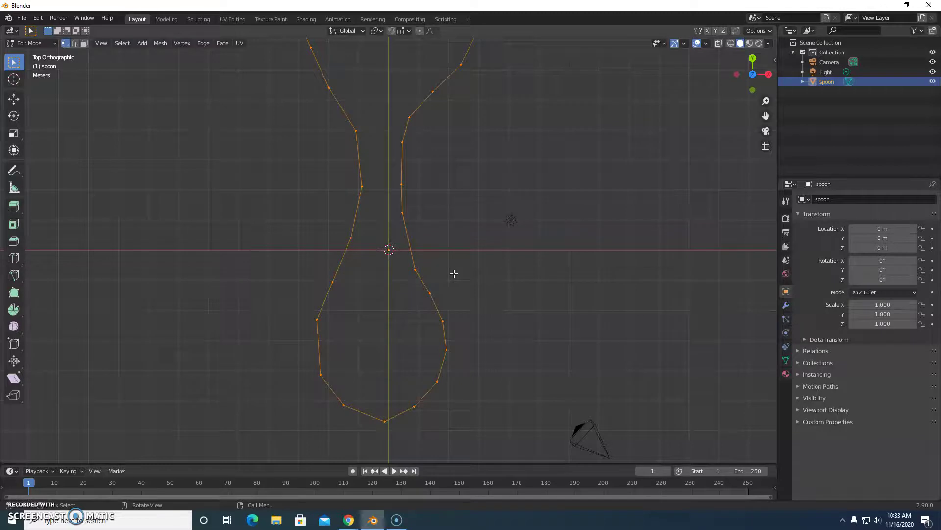
pyautogui.moveTo(454, 273); pyautogui.dragTo(513, 310)
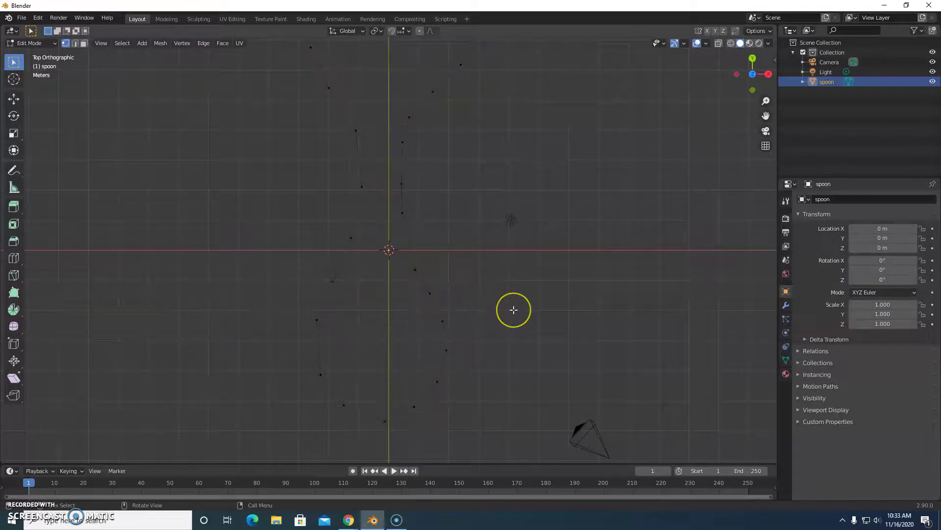
# Step: Box-select the vertex just below the X axis on the outline's right side and move it slightly upward
pyautogui.press('b')
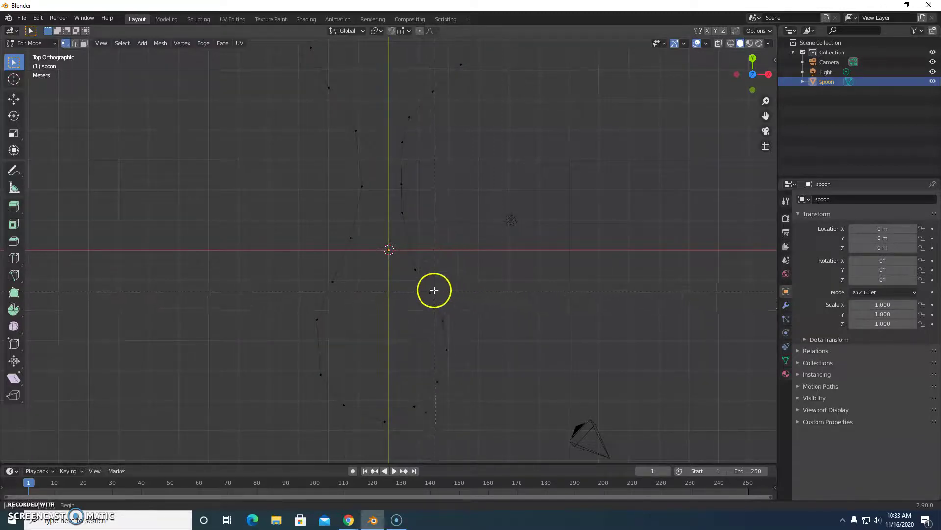
pyautogui.moveTo(413, 271)
pyautogui.mouseDown()
pyautogui.moveTo(405, 259)
pyautogui.moveTo(424, 275)
pyautogui.mouseUp()
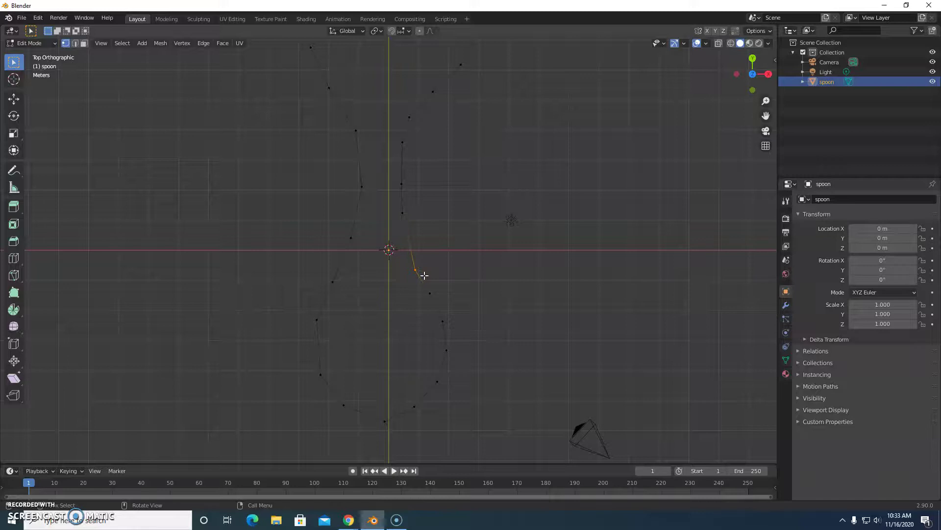
pyautogui.press('g')
pyautogui.moveTo(425, 259); pyautogui.dragTo(423, 263)
pyautogui.click(422, 262)
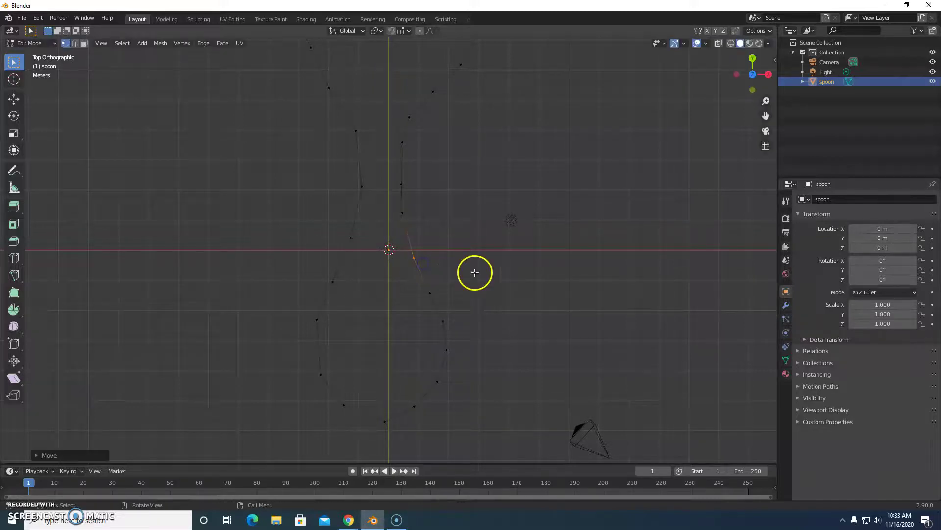
# Step: Reselect that right-side neck vertex and move it about 0.2 m inward and 0.16 m up, close to the X axis
pyautogui.press('a')
pyautogui.hotkey('alt', 'a')
pyautogui.click(464, 263)
pyautogui.press('b')
pyautogui.moveTo(406, 253); pyautogui.dragTo(428, 264)
pyautogui.press('g')
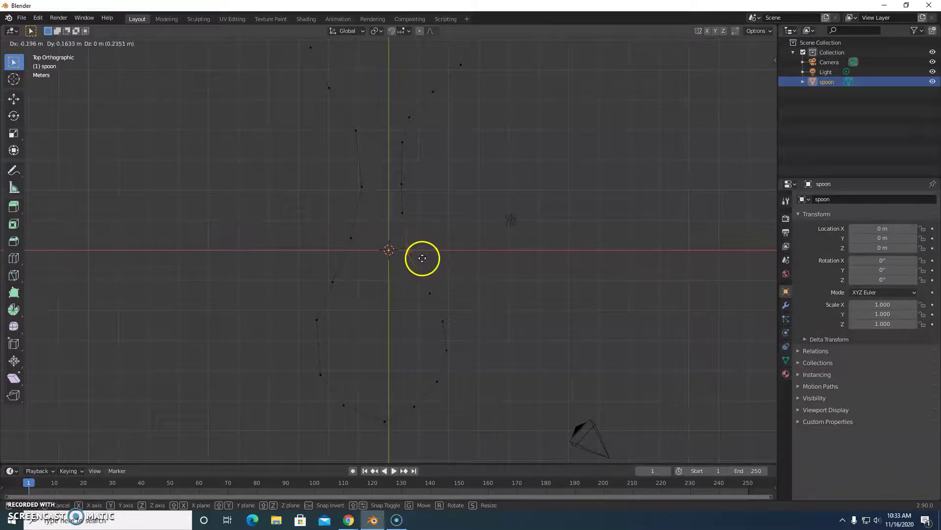
pyautogui.click(422, 257)
pyautogui.click(454, 254)
# Step: Box-select the two neighbouring vertices on the lower right side of the large end and move them slightly up and outward
pyautogui.scroll(1, 463, 254)
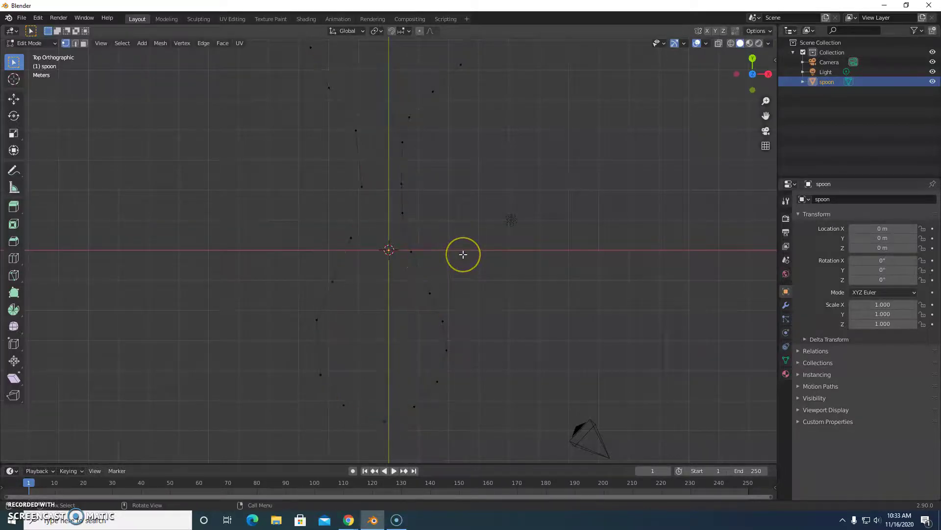
pyautogui.keyDown('shift'); pyautogui.moveTo(464, 254); pyautogui.dragTo(451, 407, button='middle'); pyautogui.keyUp('shift')
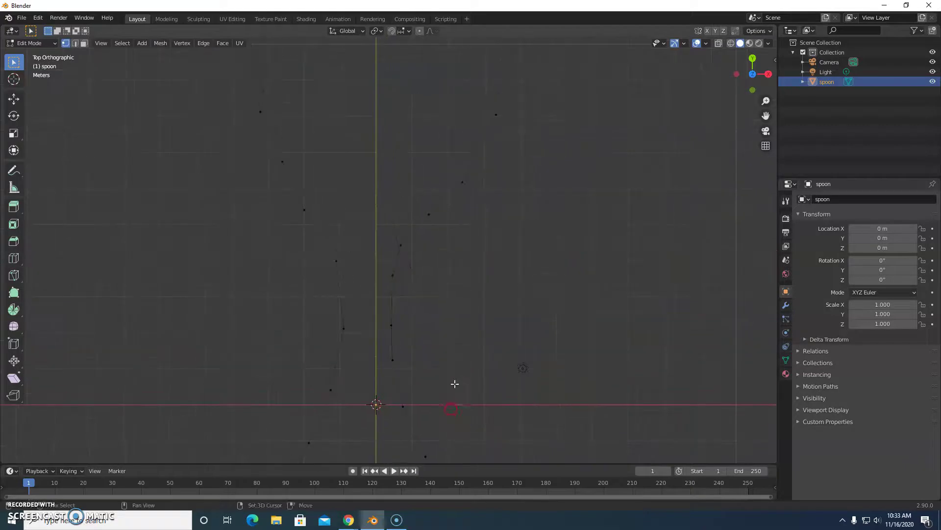
pyautogui.press('b')
pyautogui.moveTo(413, 173); pyautogui.dragTo(480, 212)
pyautogui.press('g')
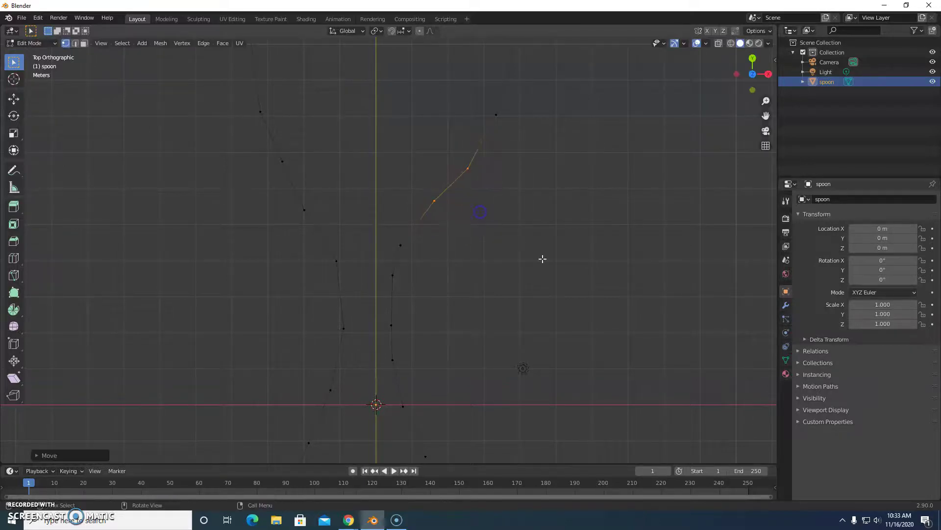
# Step: Select the whole spoon outline and delete all its vertices
pyautogui.scroll(-5, 542, 259)
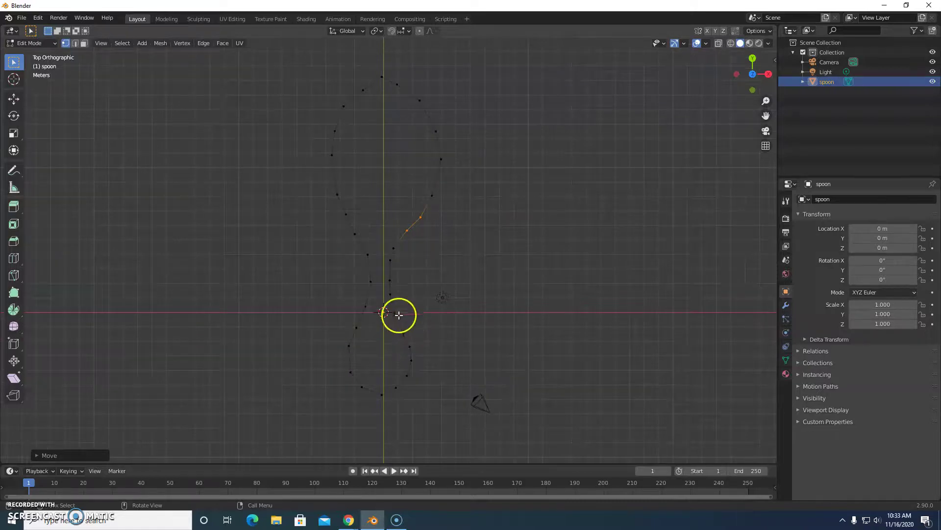
pyautogui.press('a')
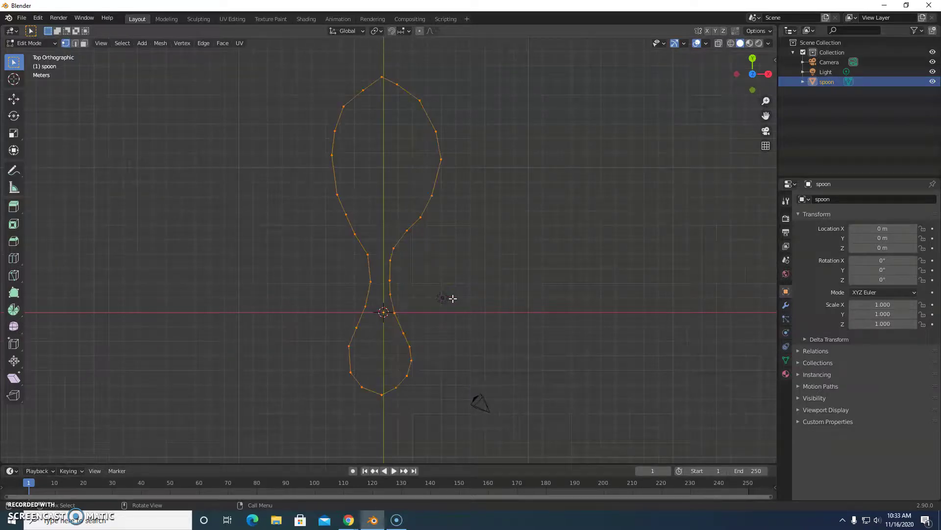
pyautogui.press('x')
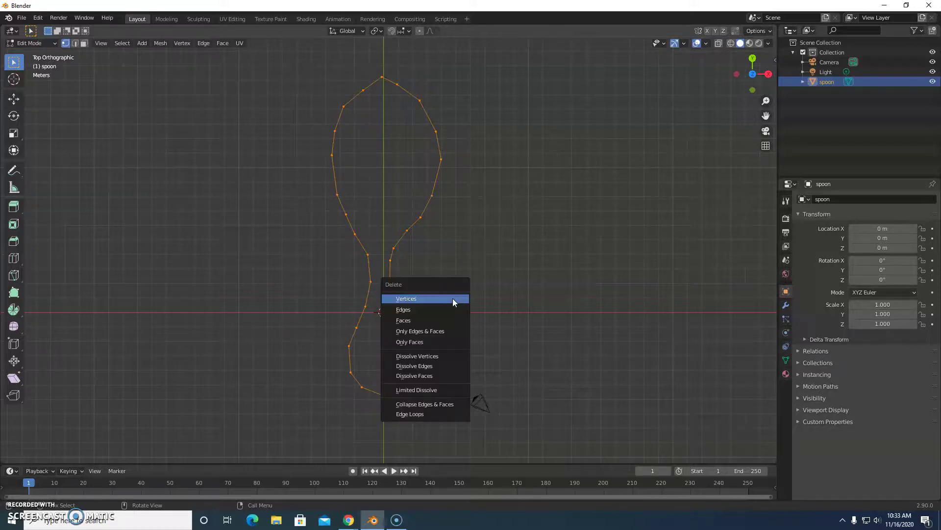
pyautogui.click(423, 301)
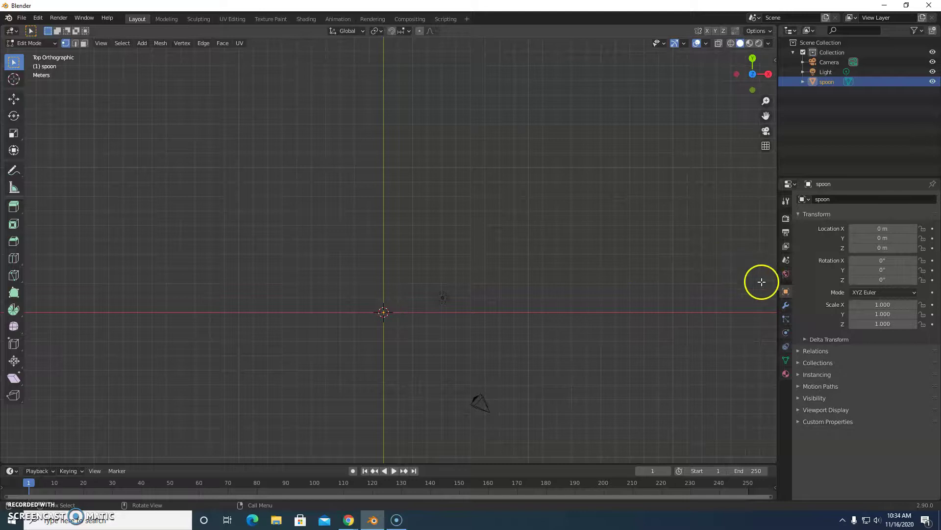
# Step: Add a Mirror modifier on the X axis to the spoon object
pyautogui.click(785, 304)
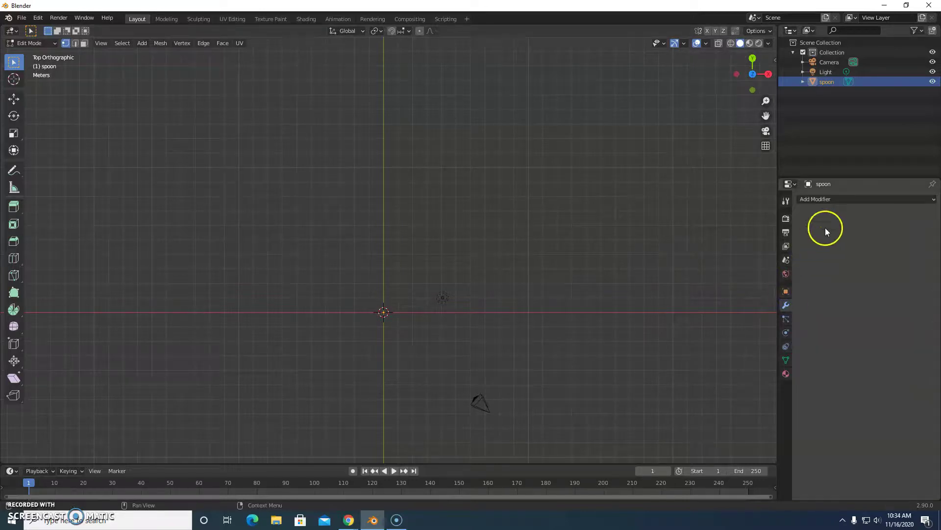
pyautogui.click(845, 199)
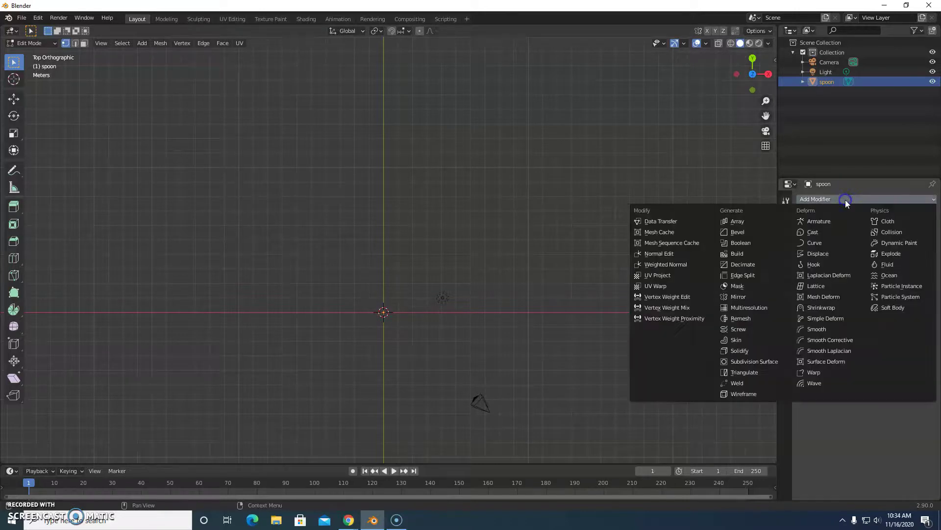
pyautogui.click(737, 300)
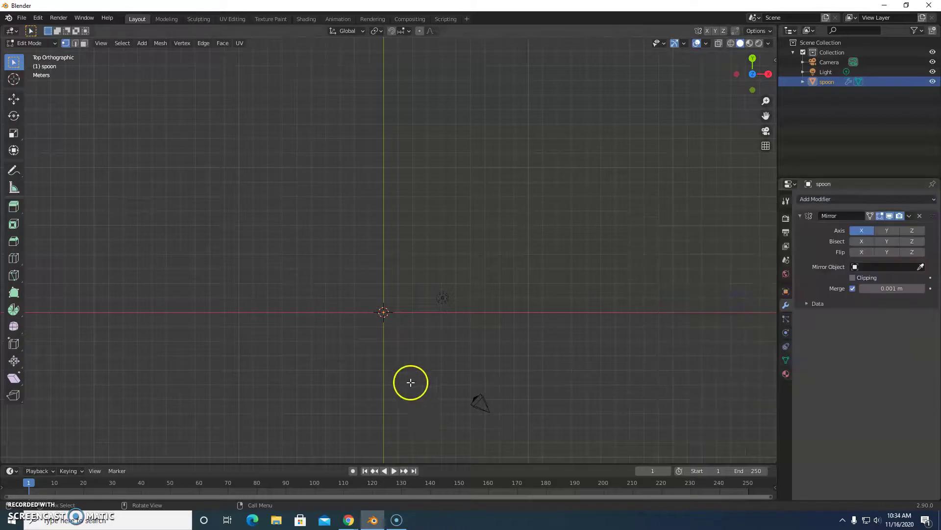
# Step: Extrude a chain of vertices for the spoon's right half, from the small end's bottom near the Y axis up to the large end's tip
pyautogui.keyDown('ctrl'); pyautogui.rightClick(391, 419); pyautogui.keyUp('ctrl')
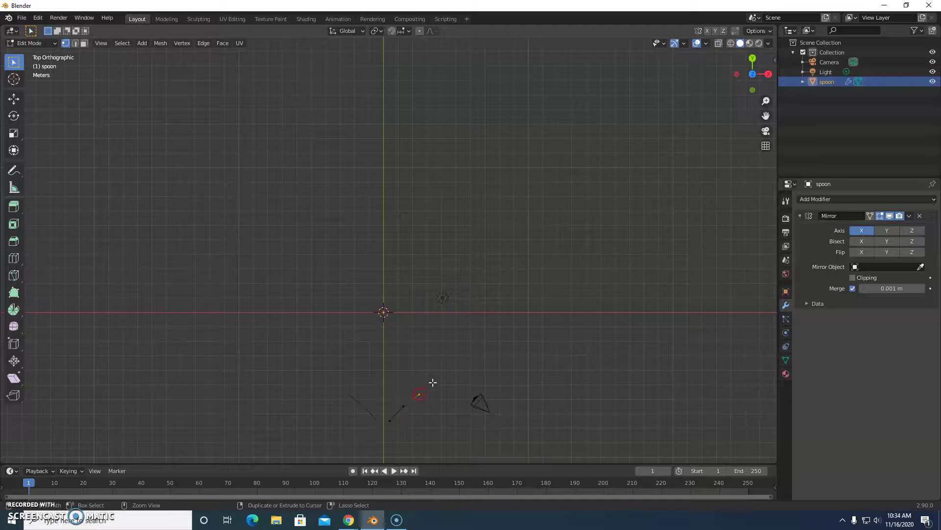
pyautogui.keyDown('ctrl'); pyautogui.rightClick(442, 357); pyautogui.keyUp('ctrl')
pyautogui.keyDown('ctrl'); pyautogui.rightClick(436, 333); pyautogui.keyUp('ctrl')
pyautogui.keyDown('ctrl'); pyautogui.rightClick(397, 221); pyautogui.keyUp('ctrl')
pyautogui.keyDown('ctrl'); pyautogui.rightClick(435, 162); pyautogui.keyUp('ctrl')
pyautogui.keyDown('ctrl'); pyautogui.rightClick(461, 109); pyautogui.keyUp('ctrl')
pyautogui.keyDown('ctrl'); pyautogui.rightClick(431, 49); pyautogui.keyUp('ctrl')
pyautogui.scroll(-3, 425, 79)
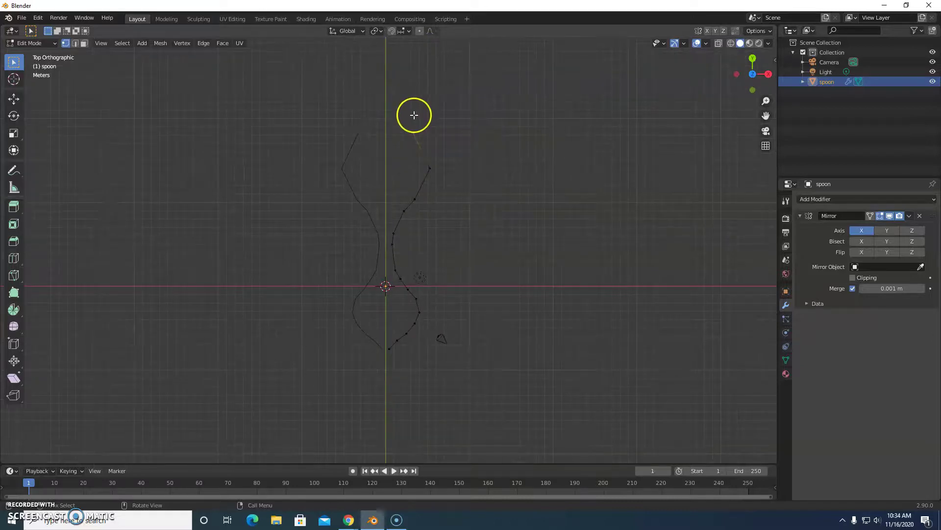
pyautogui.keyDown('ctrl'); pyautogui.rightClick(390, 115); pyautogui.keyUp('ctrl')
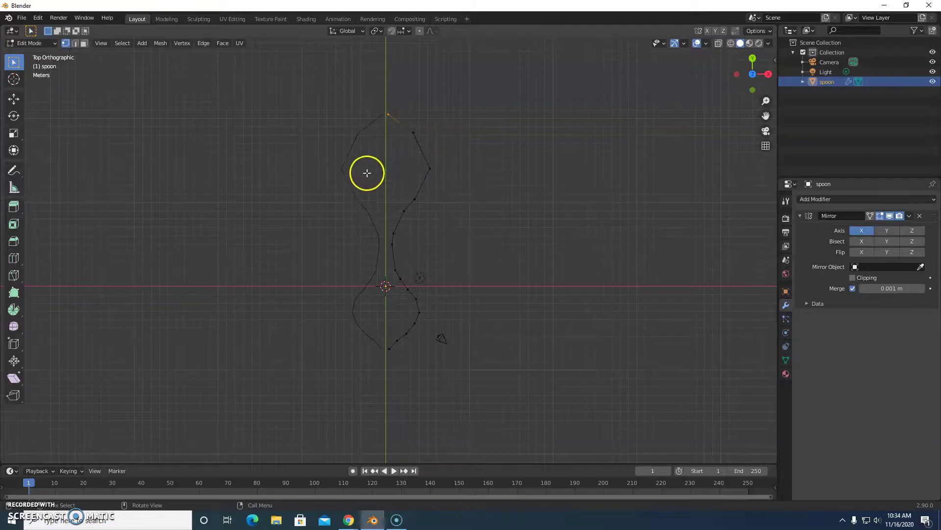
# Step: Select all vertices to examine which half of the mirrored outline is editable, and clear the selection
pyautogui.press('a')
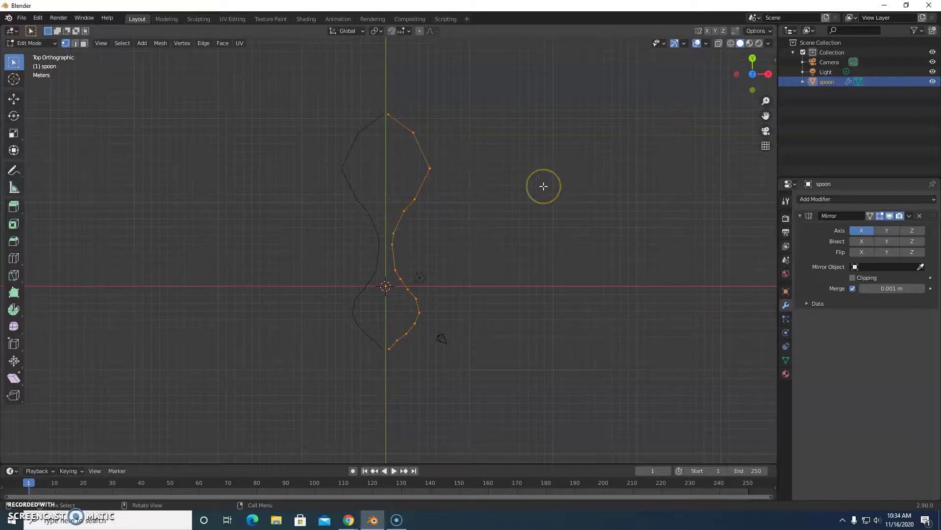
pyautogui.hotkey('alt', 'a')
pyautogui.press('a')
pyautogui.click(490, 200)
pyautogui.hotkey('alt', 'a')
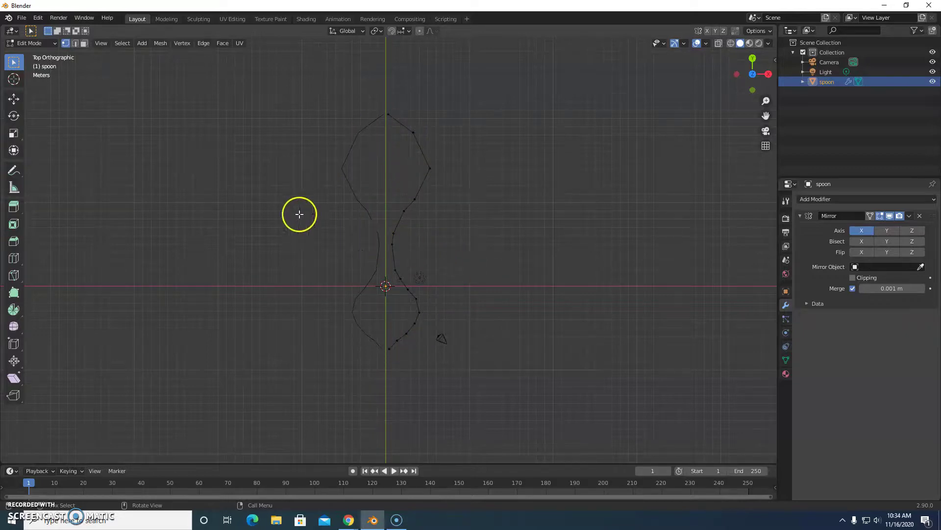
# Step: Switch the spoon to Object Mode and apply its Mirror modifier
pyautogui.click(57, 46)
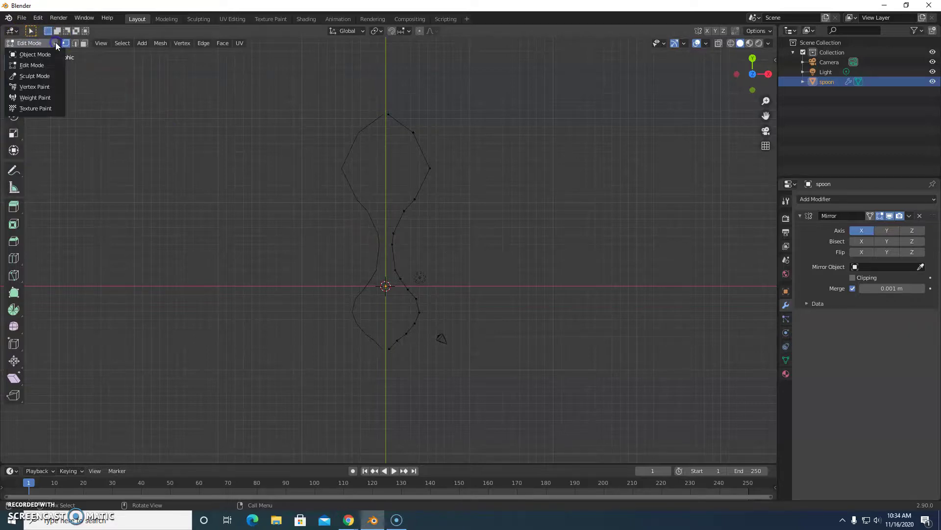
pyautogui.click(45, 54)
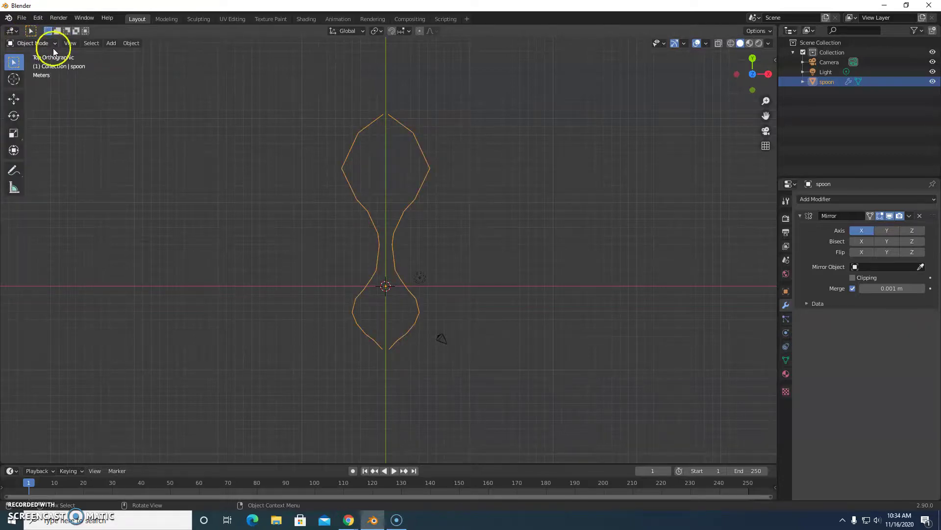
pyautogui.click(910, 217)
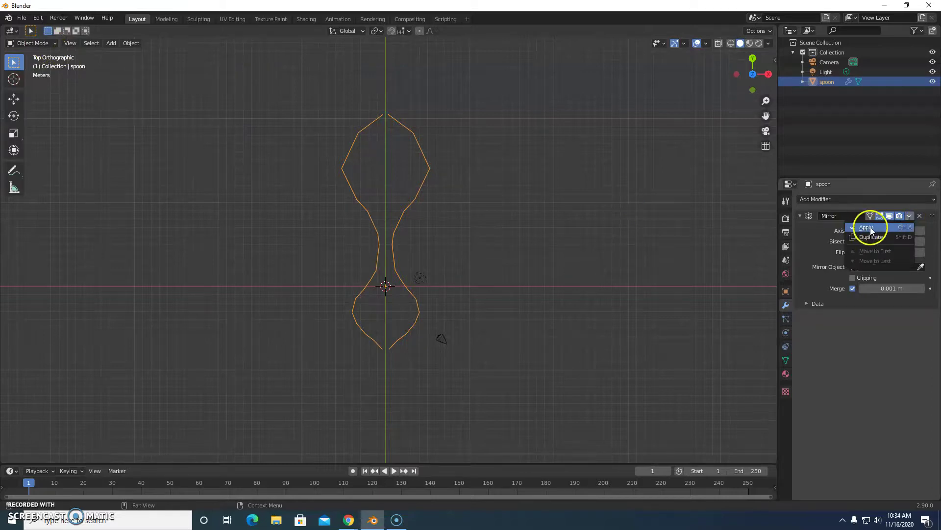
pyautogui.click(909, 216)
pyautogui.click(909, 216)
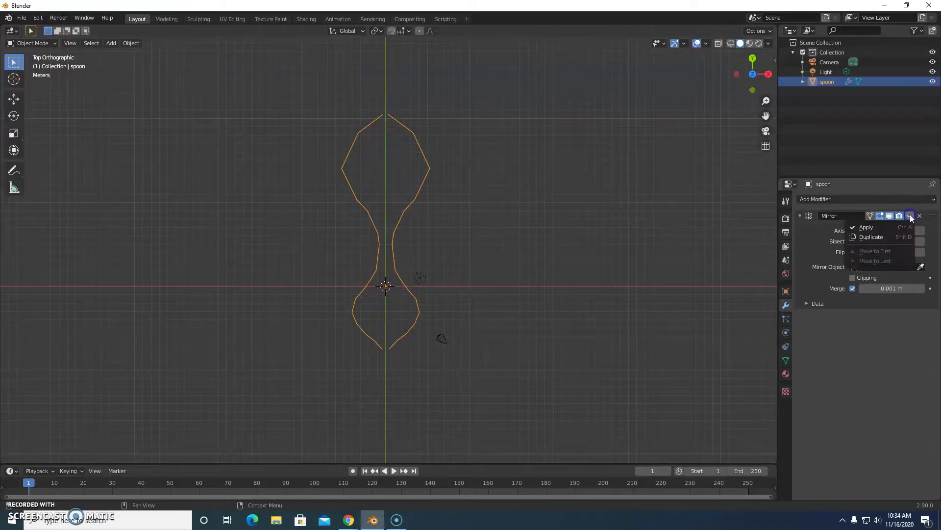
pyautogui.click(867, 228)
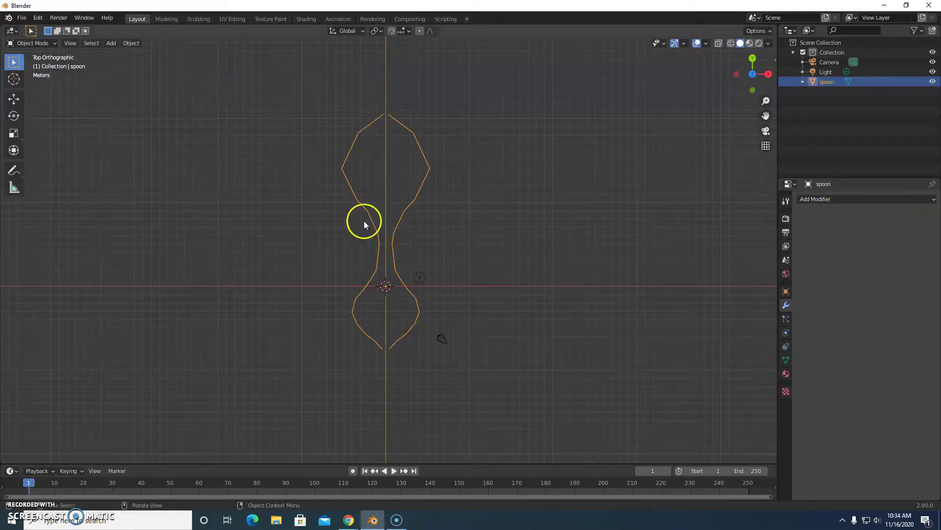
# Step: Return the spoon to Edit Mode, select all vertices to check that both halves are editable, and clear the selection
pyautogui.press('a')
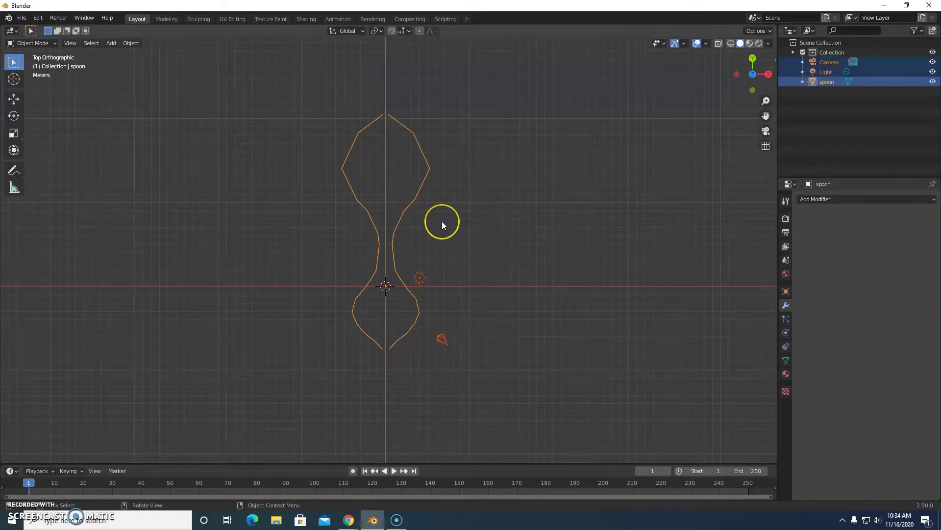
pyautogui.click(443, 223)
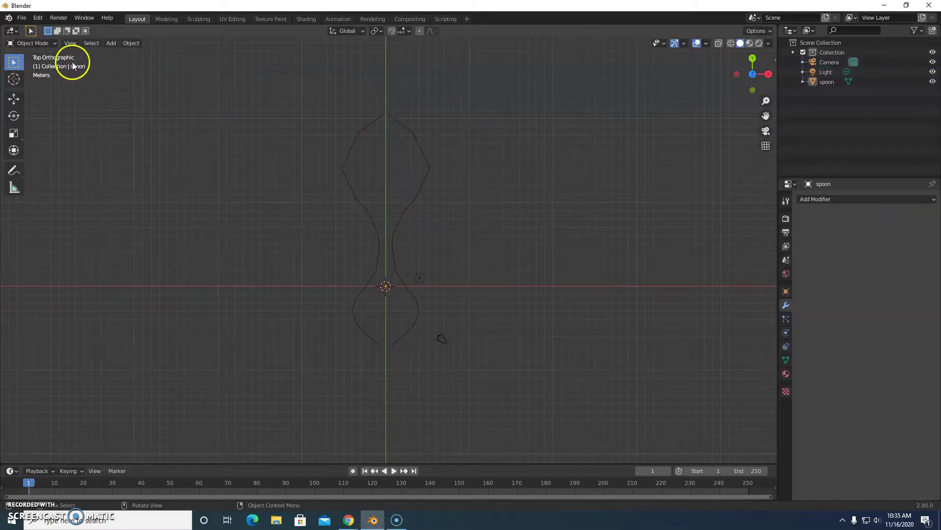
pyautogui.click(54, 43)
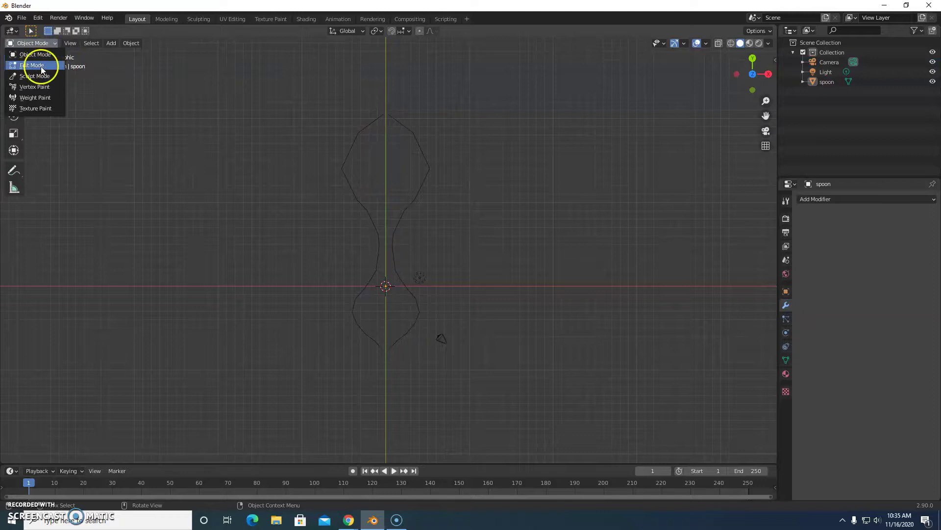
pyautogui.click(41, 67)
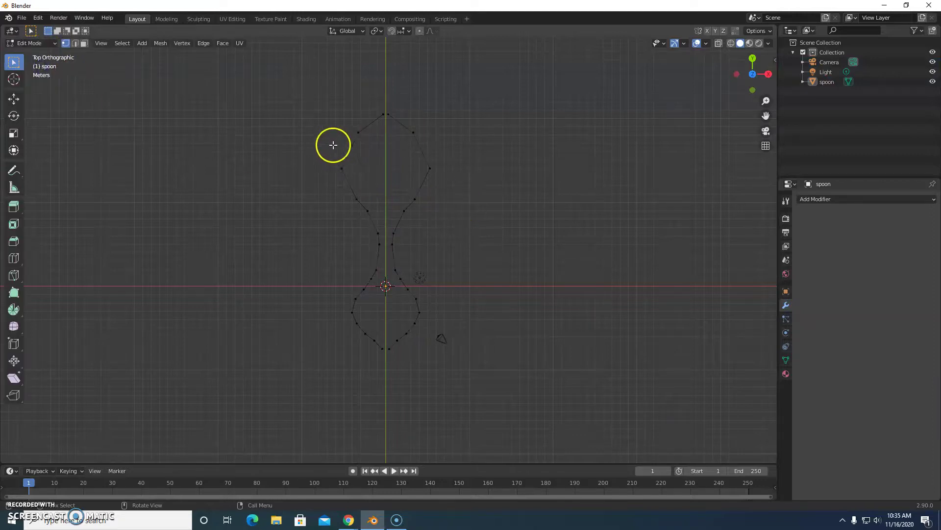
pyautogui.press('a')
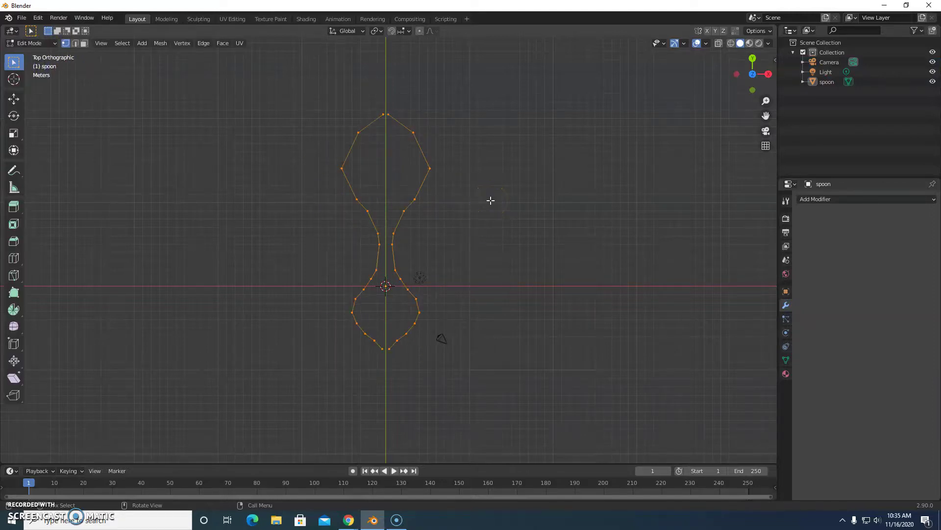
pyautogui.click(490, 200)
# Step: Box-select the two open end vertices at the large end's tip and merge them At Center
pyautogui.scroll(2, 398, 109)
pyautogui.keyDown('shift'); pyautogui.moveTo(399, 105); pyautogui.dragTo(398, 266, button='middle'); pyautogui.keyUp('shift')
pyautogui.scroll(3, 398, 266)
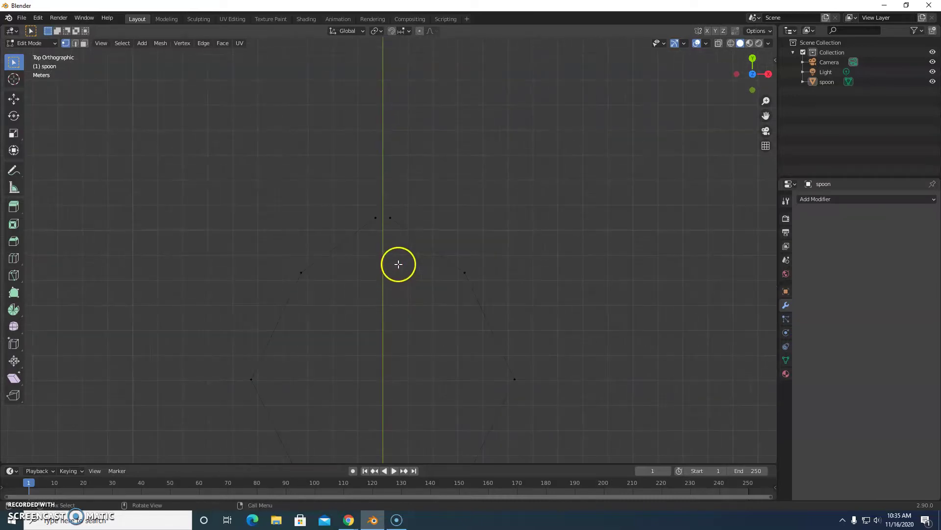
pyautogui.moveTo(357, 194); pyautogui.dragTo(380, 207)
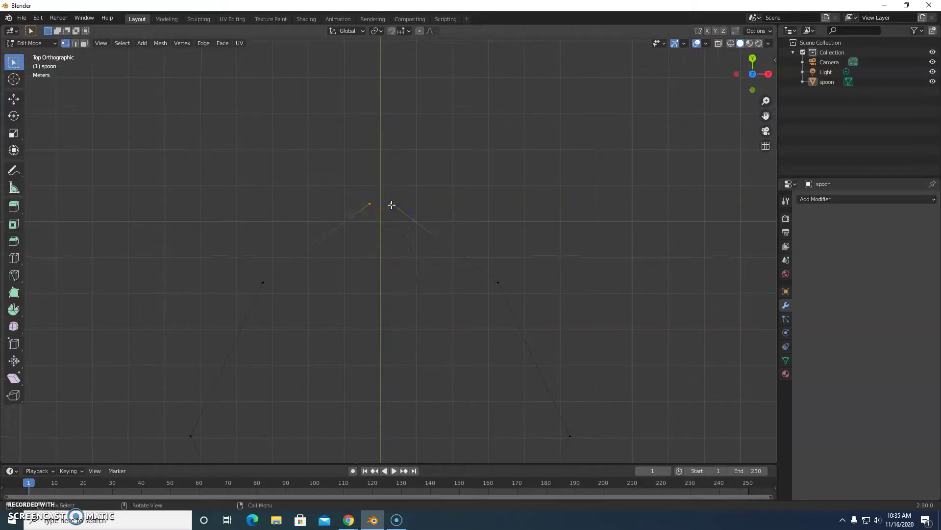
pyautogui.rightClick(391, 205)
pyautogui.moveTo(387, 230)
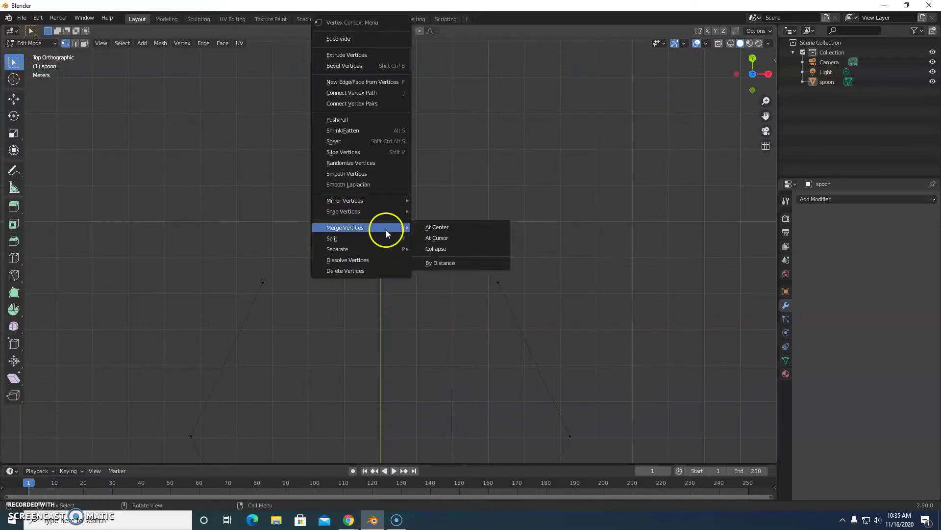
pyautogui.click(444, 228)
# Step: Try to merge the small end's two open vertices At Center with the tip vertex still selected, and undo the merge
pyautogui.keyDown('shift'); pyautogui.moveTo(448, 386); pyautogui.dragTo(465, 136, button='middle'); pyautogui.keyUp('shift')
pyautogui.keyDown('shift'); pyautogui.moveTo(464, 332); pyautogui.dragTo(441, 124, button='middle'); pyautogui.keyUp('shift')
pyautogui.keyDown('shift'); pyautogui.moveTo(464, 381); pyautogui.dragTo(465, 309, button='middle'); pyautogui.keyUp('shift')
pyautogui.press('b')
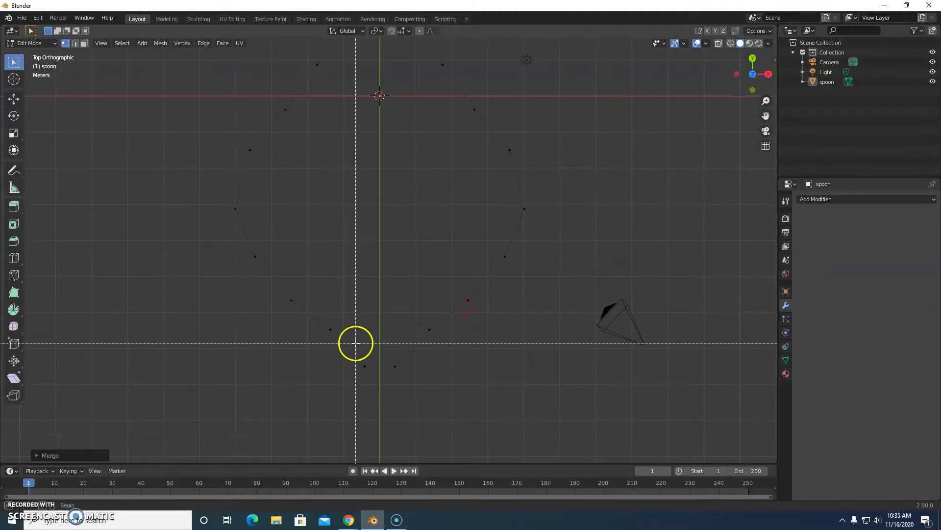
pyautogui.moveTo(353, 355); pyautogui.dragTo(405, 376)
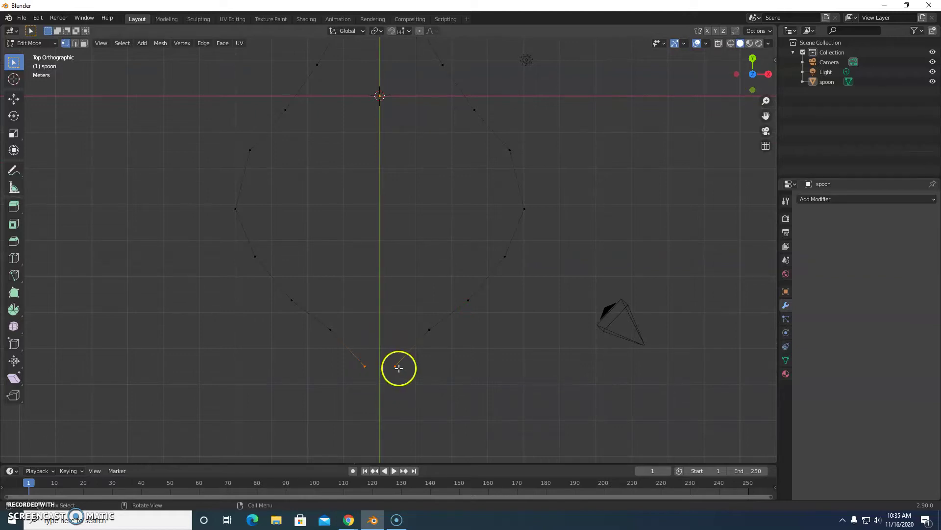
pyautogui.rightClick(398, 369)
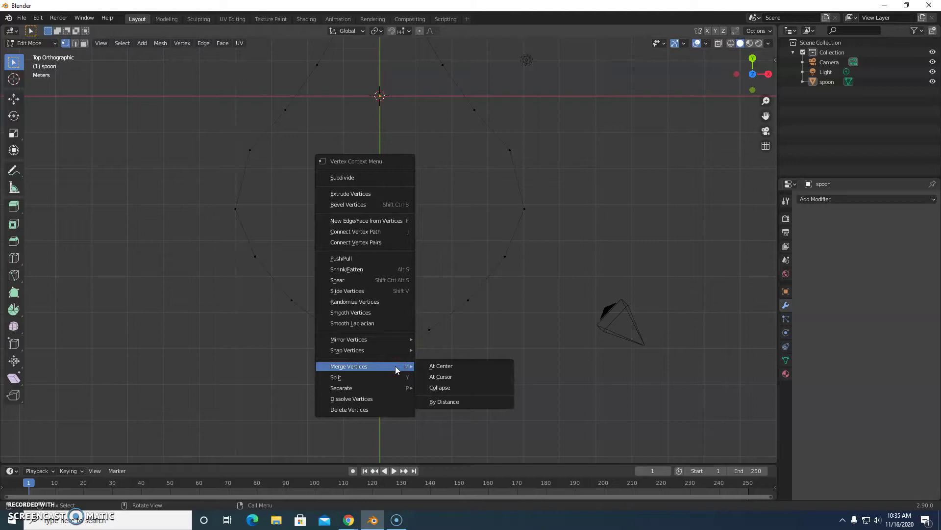
pyautogui.click(447, 365)
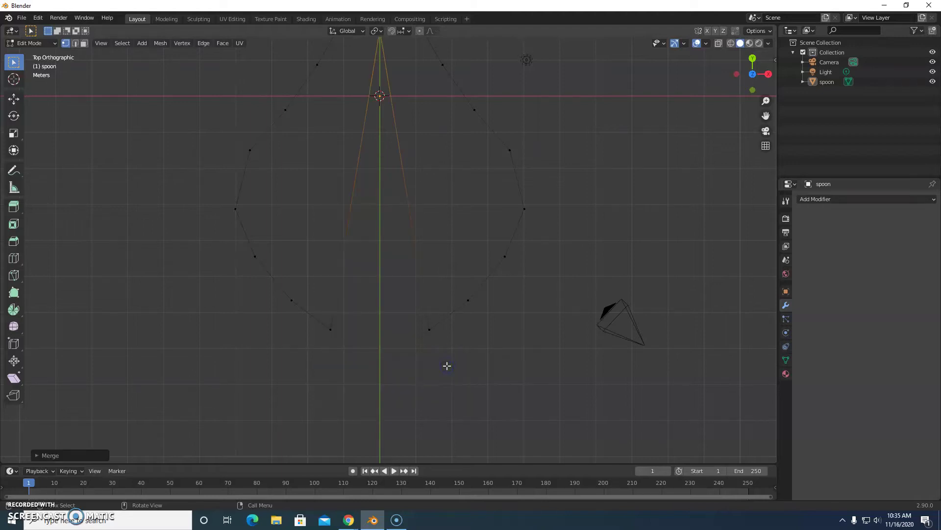
pyautogui.scroll(-8, 471, 306)
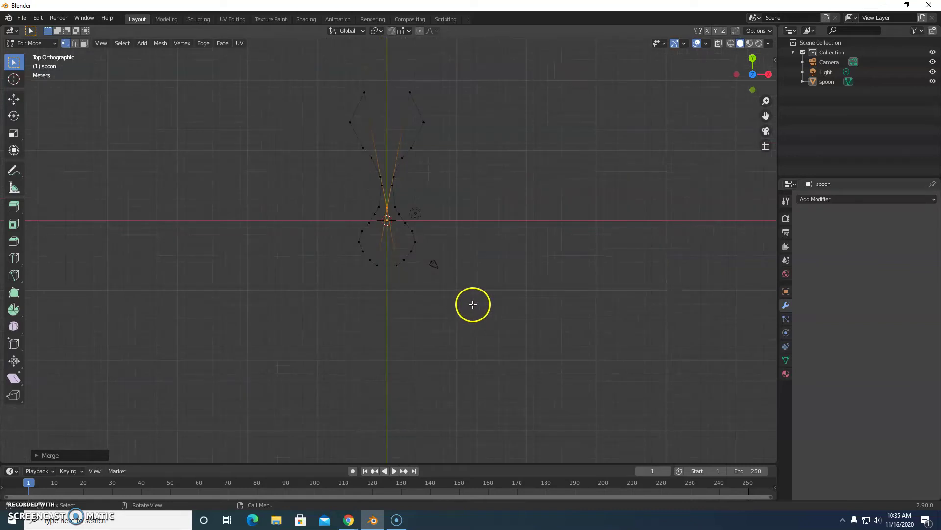
pyautogui.hotkey('ctrl', 'z')
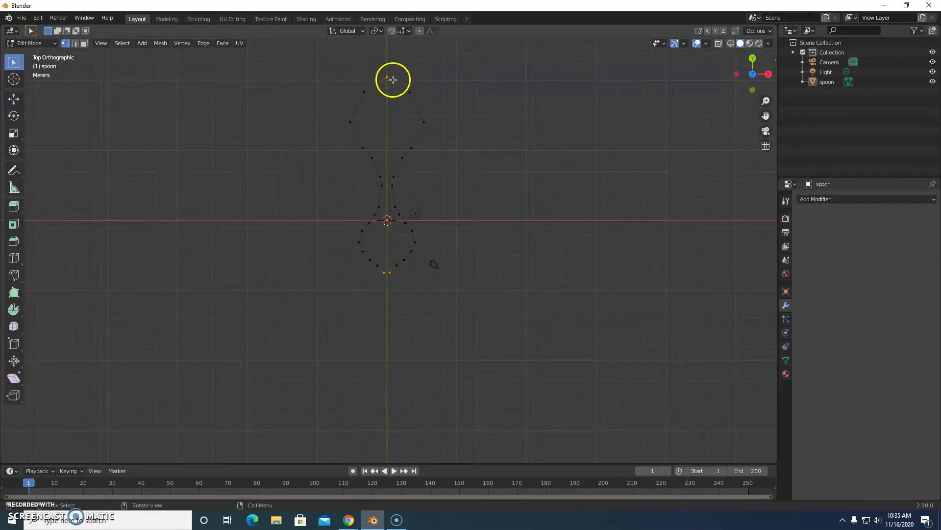
# Step: Clear the selection, box-select only the two open vertices at the small end's bottom, and merge them At Center
pyautogui.press('a')
pyautogui.hotkey('alt', 'a')
pyautogui.press('b')
pyautogui.moveTo(380, 270); pyautogui.dragTo(398, 284)
pyautogui.rightClick(392, 273)
pyautogui.moveTo(390, 271)
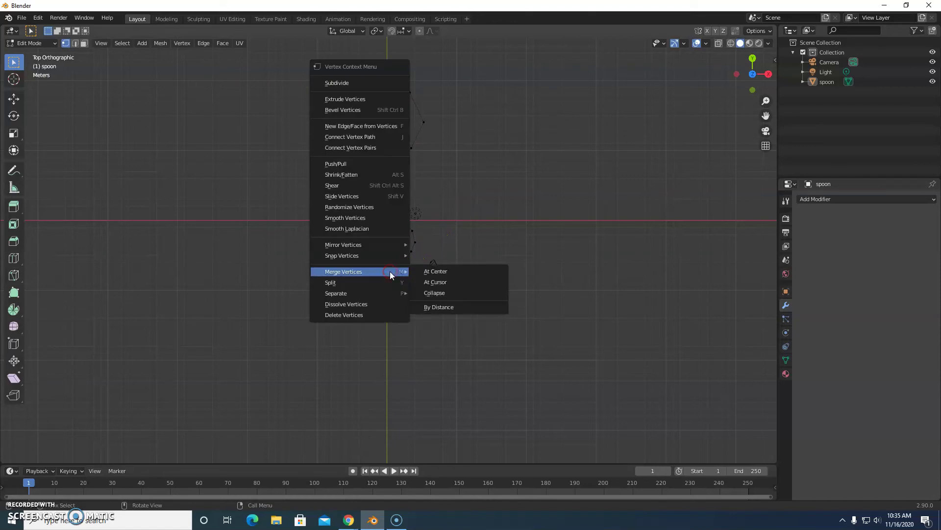
pyautogui.click(439, 272)
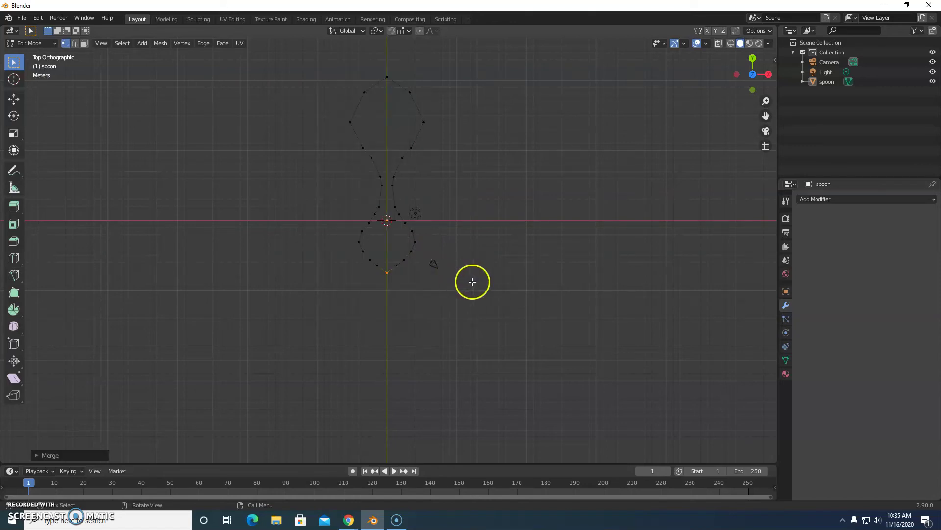